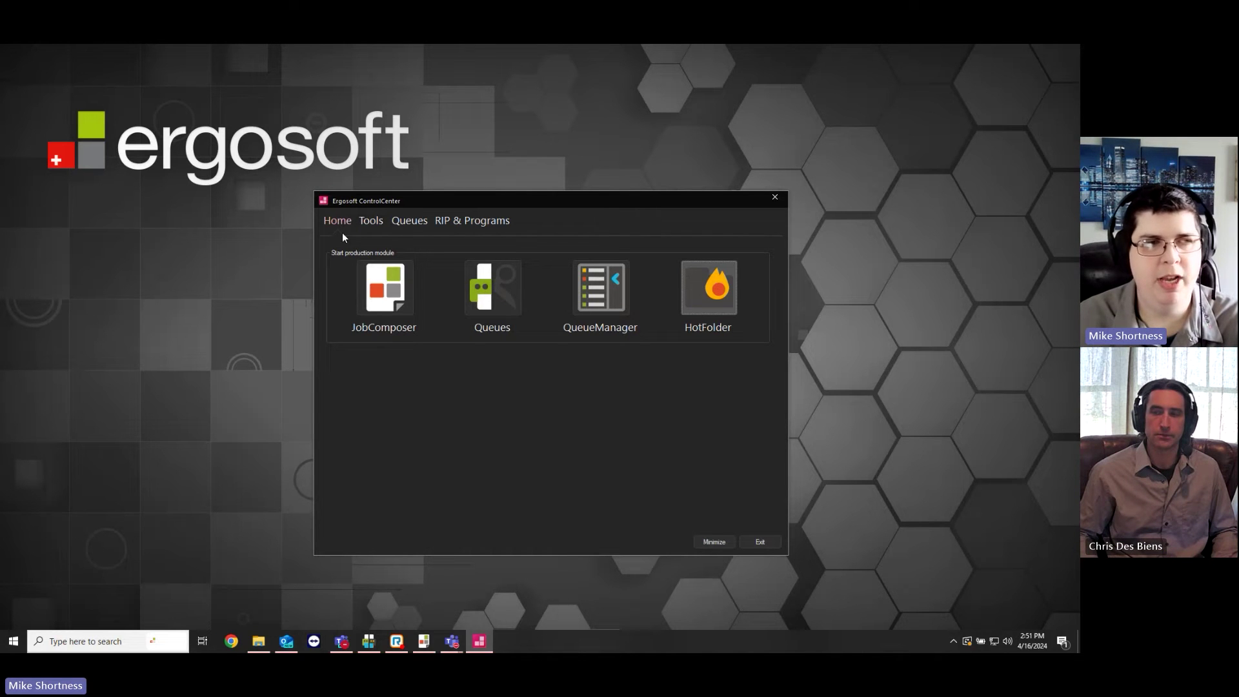
Launch the HotFolder module from ControlCenter and show its HotFolder menu commands
click(702, 300)
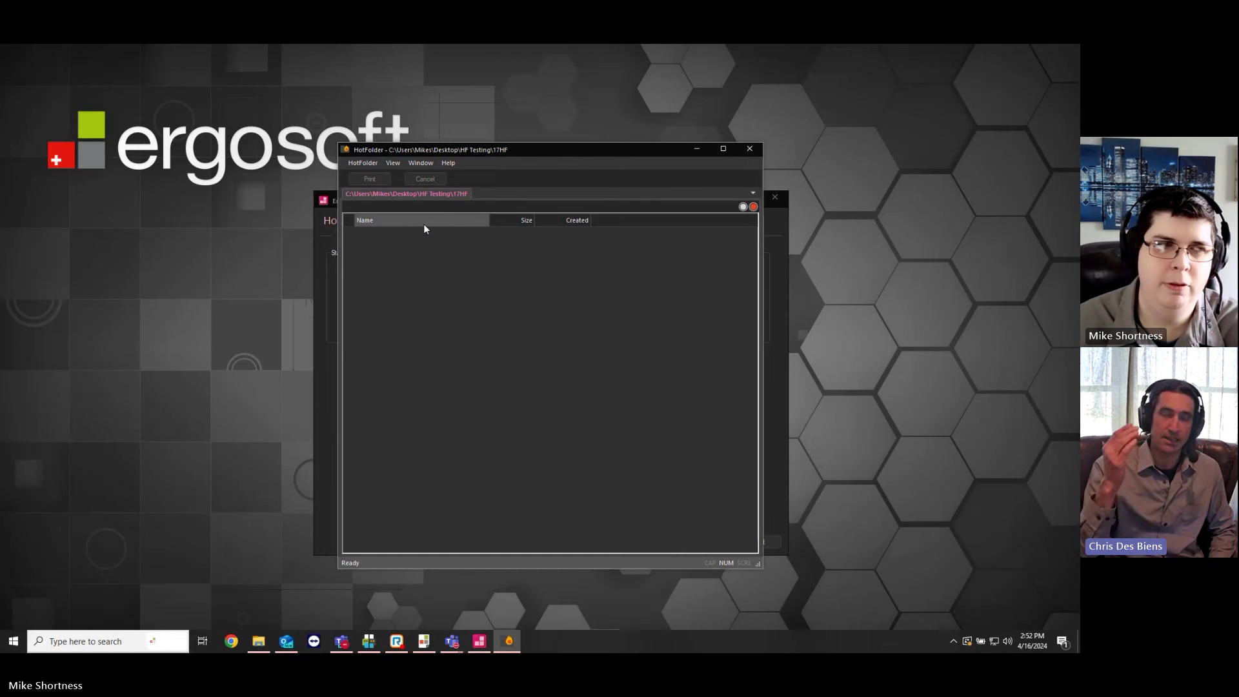
click(362, 164)
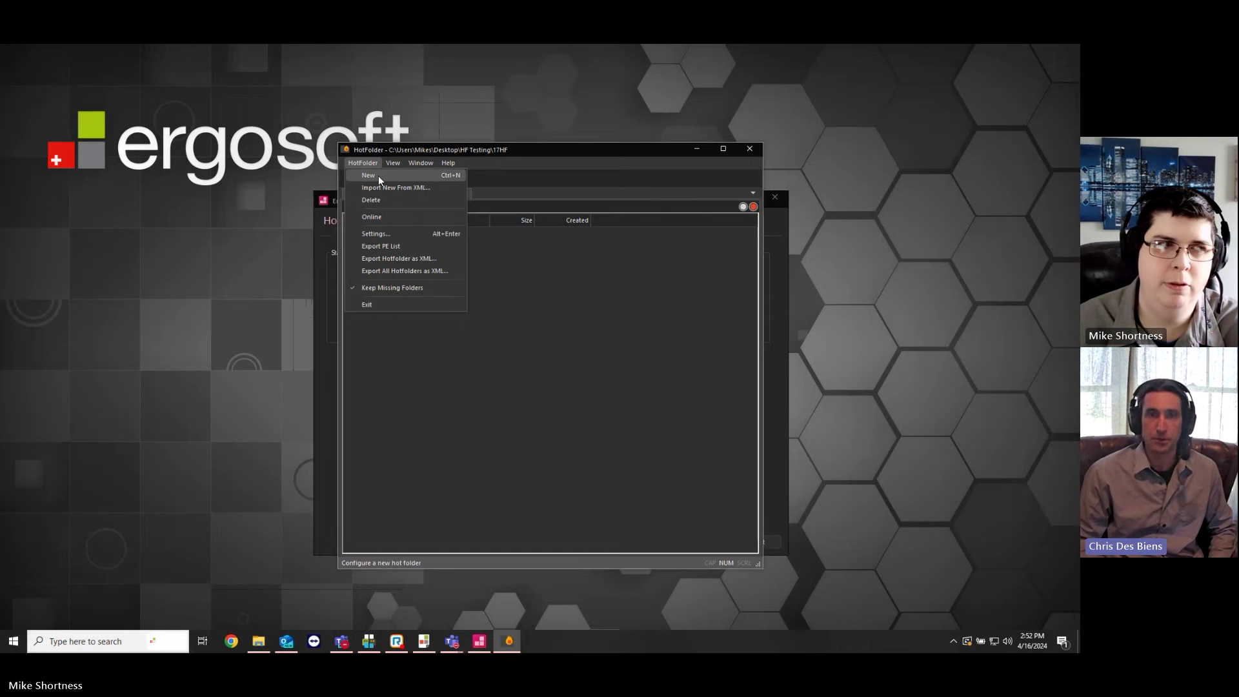
Start a new hot folder and set its watched folder to Desktop\Demo Data\Images\Prodigy HF
click(378, 175)
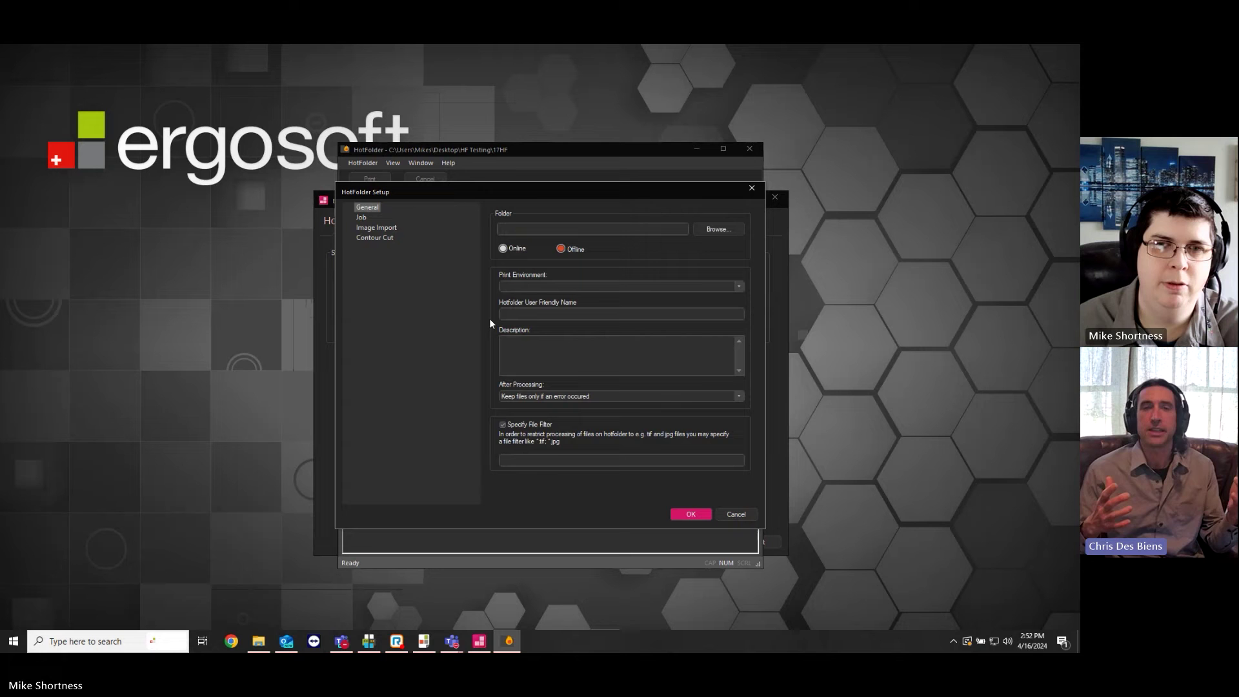
click(664, 231)
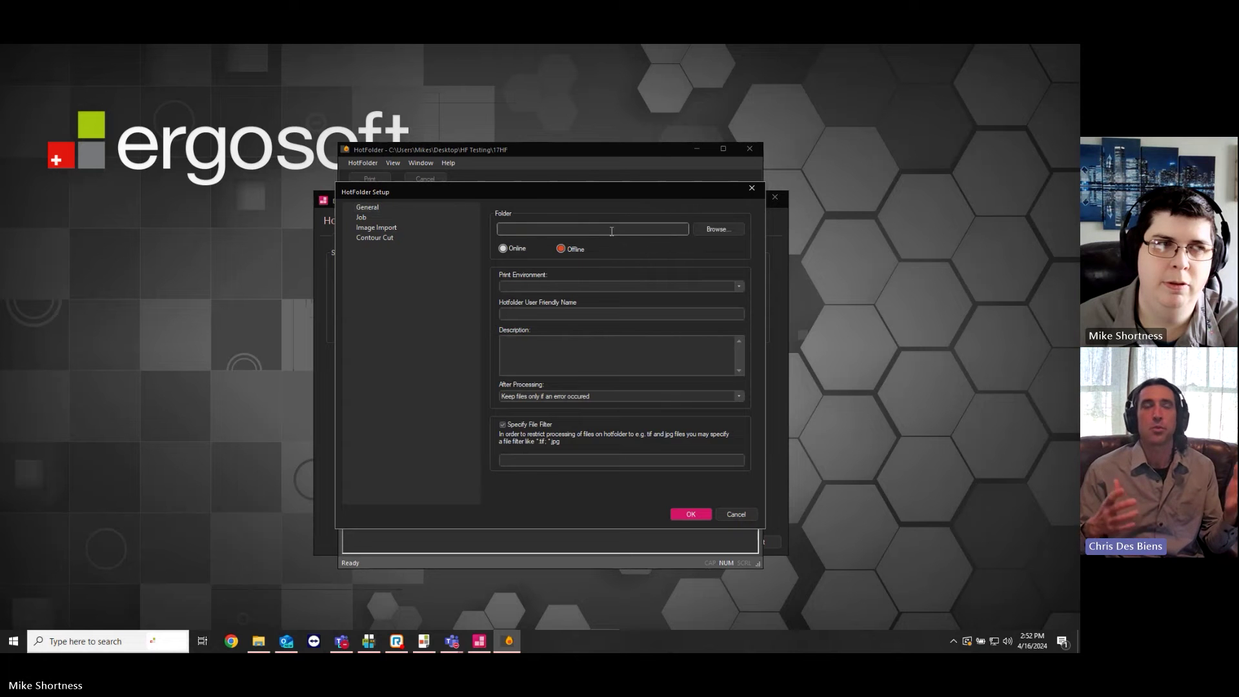
click(711, 231)
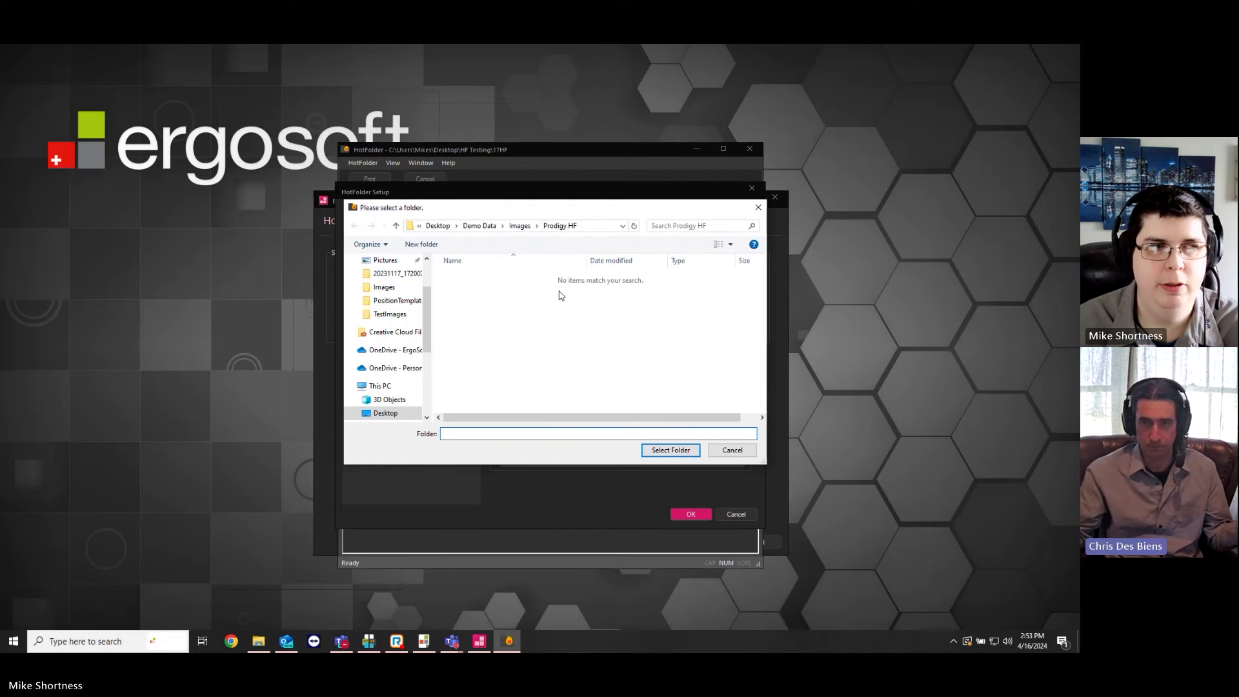
click(669, 450)
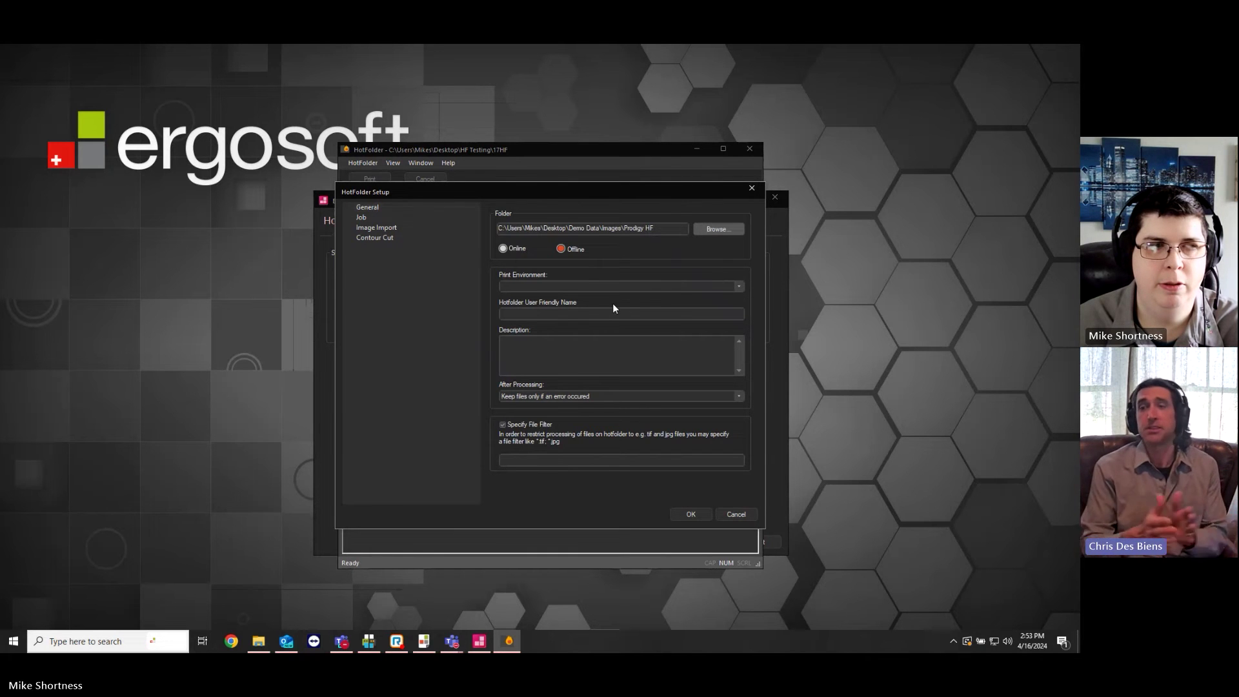
Name the hot folder 'Prodigy Blankets' and choose the Ergosoft Prodigy print environment
drag(530, 197, 547, 227)
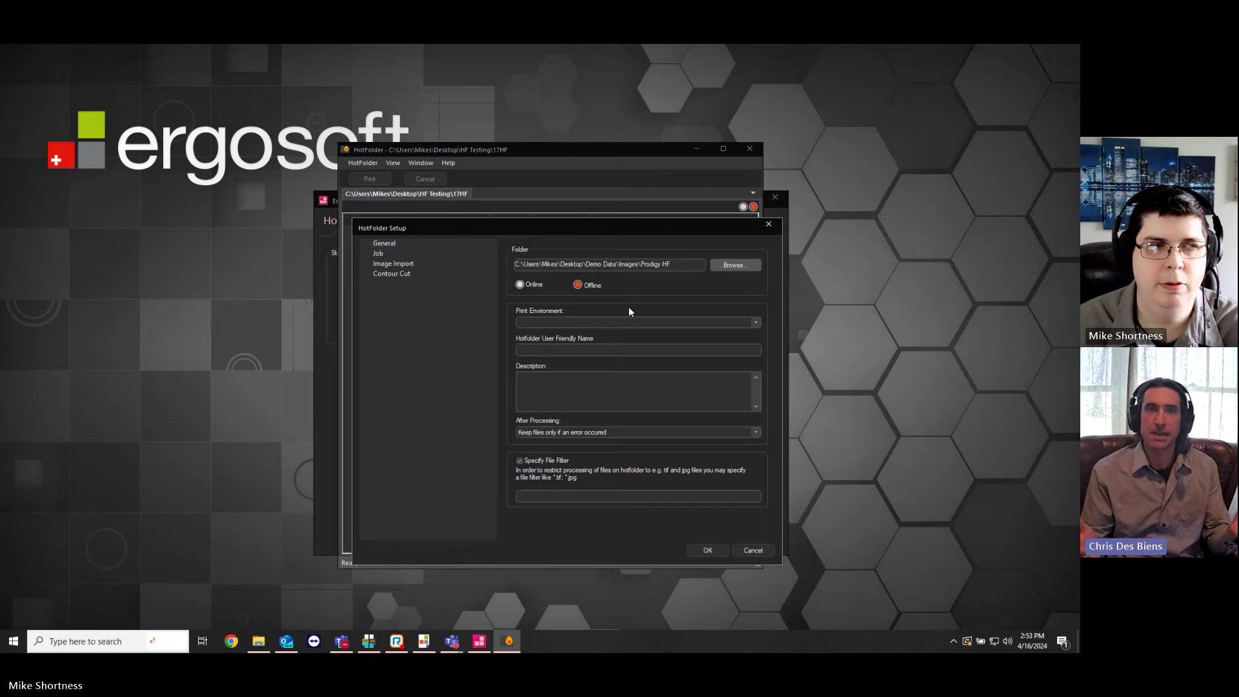
click(566, 322)
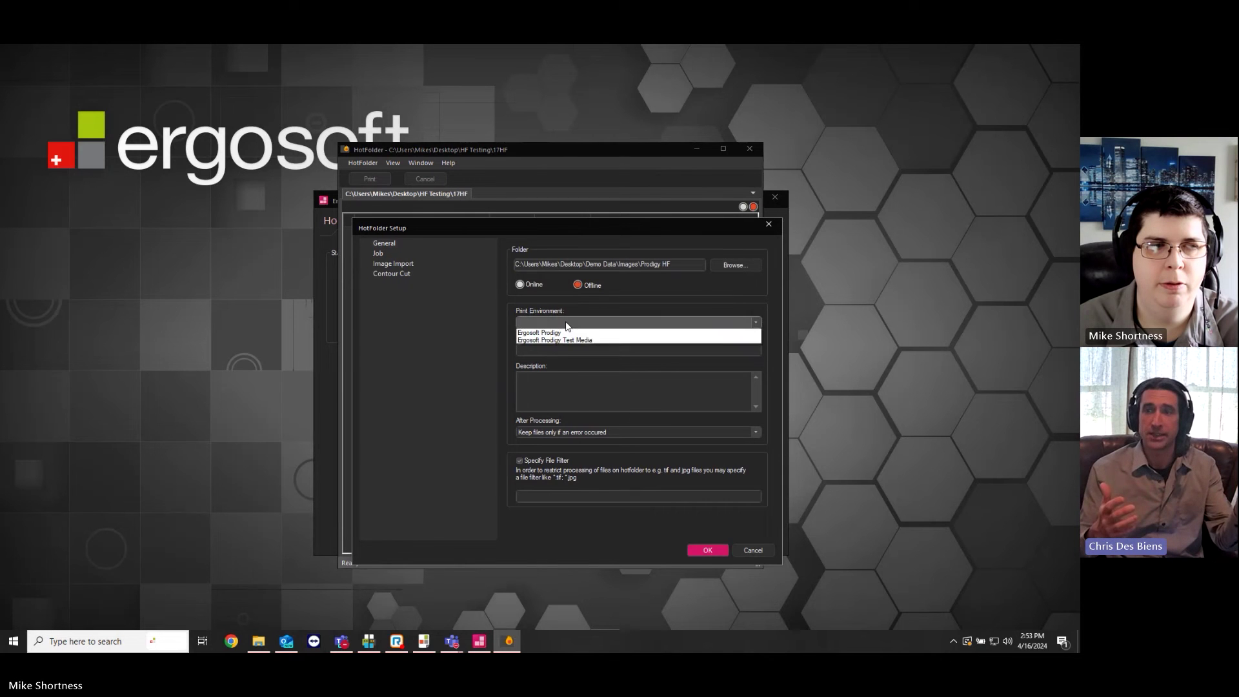
click(556, 352)
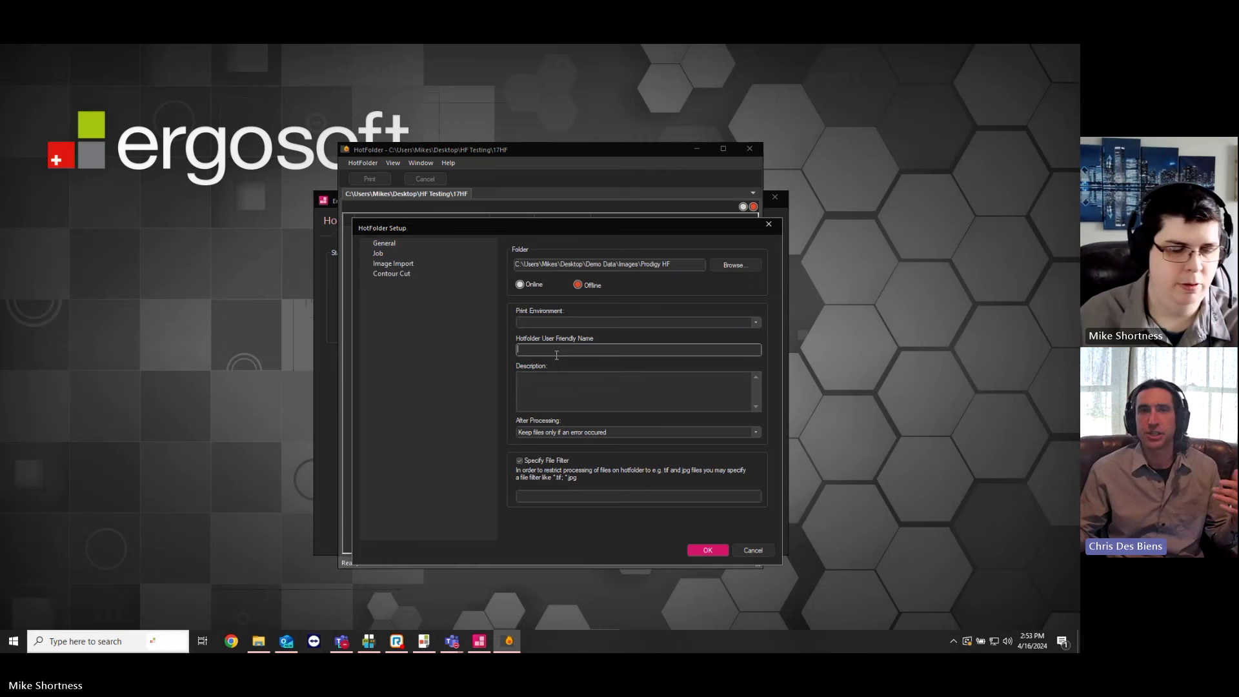
text(Pro)
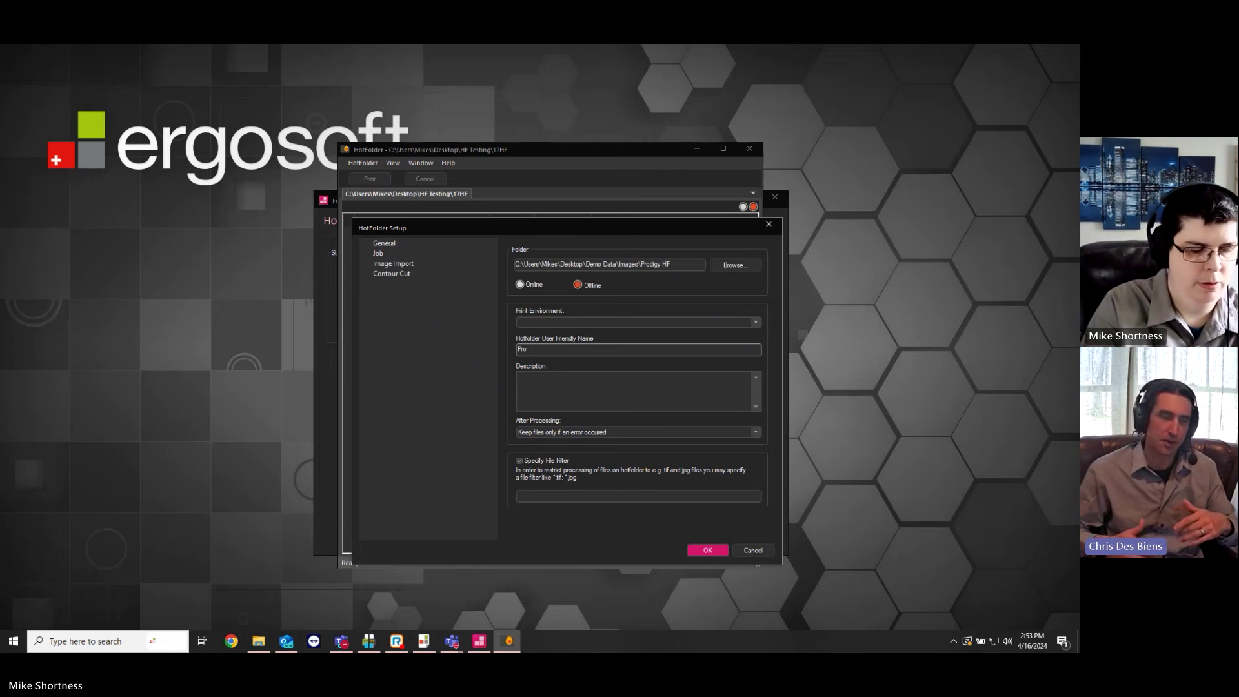
text(digy Blankets)
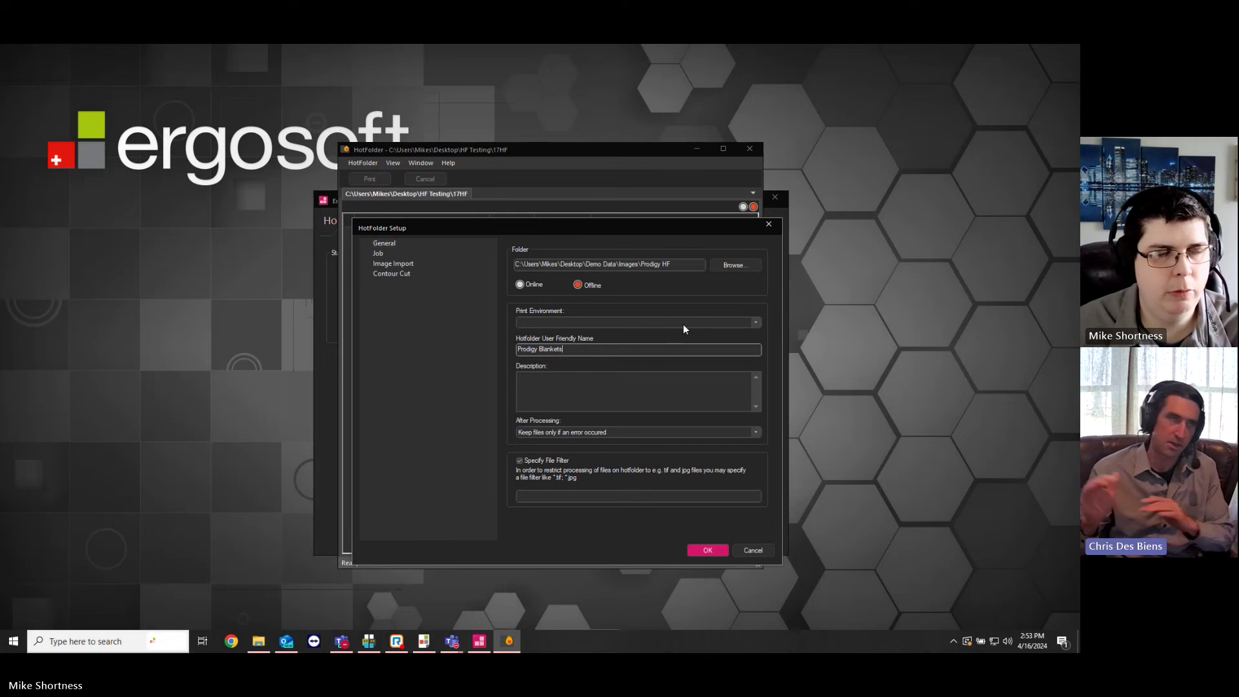
click(753, 323)
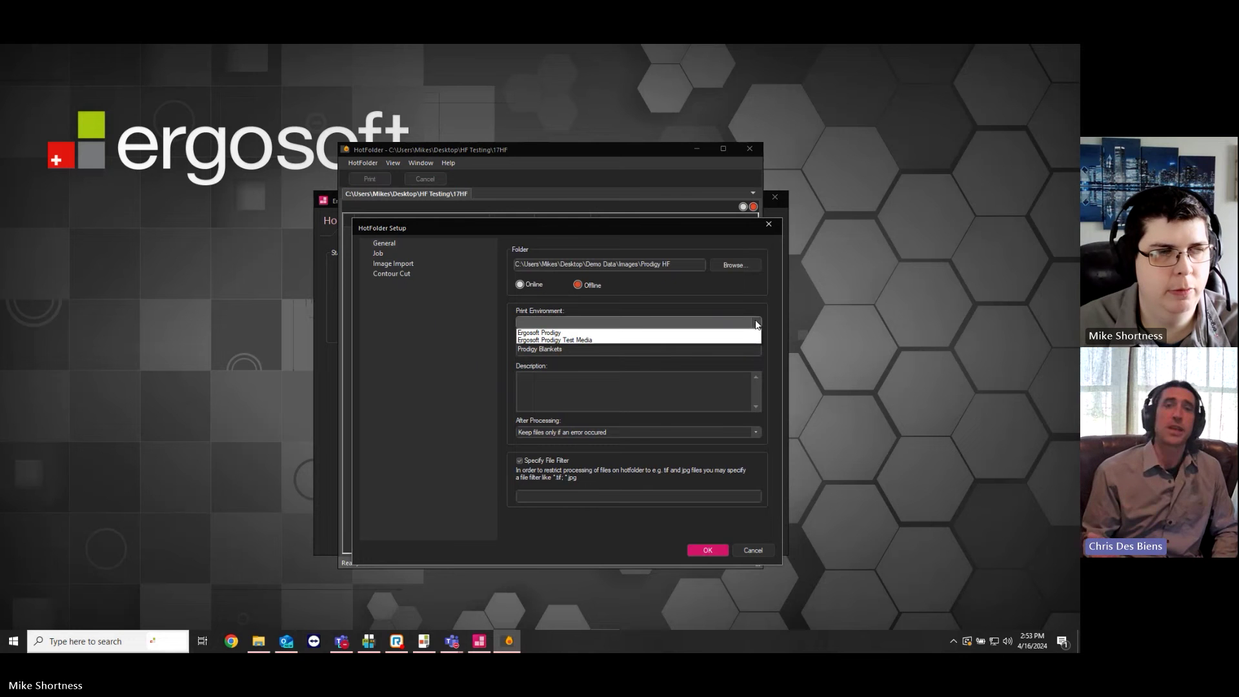
click(558, 332)
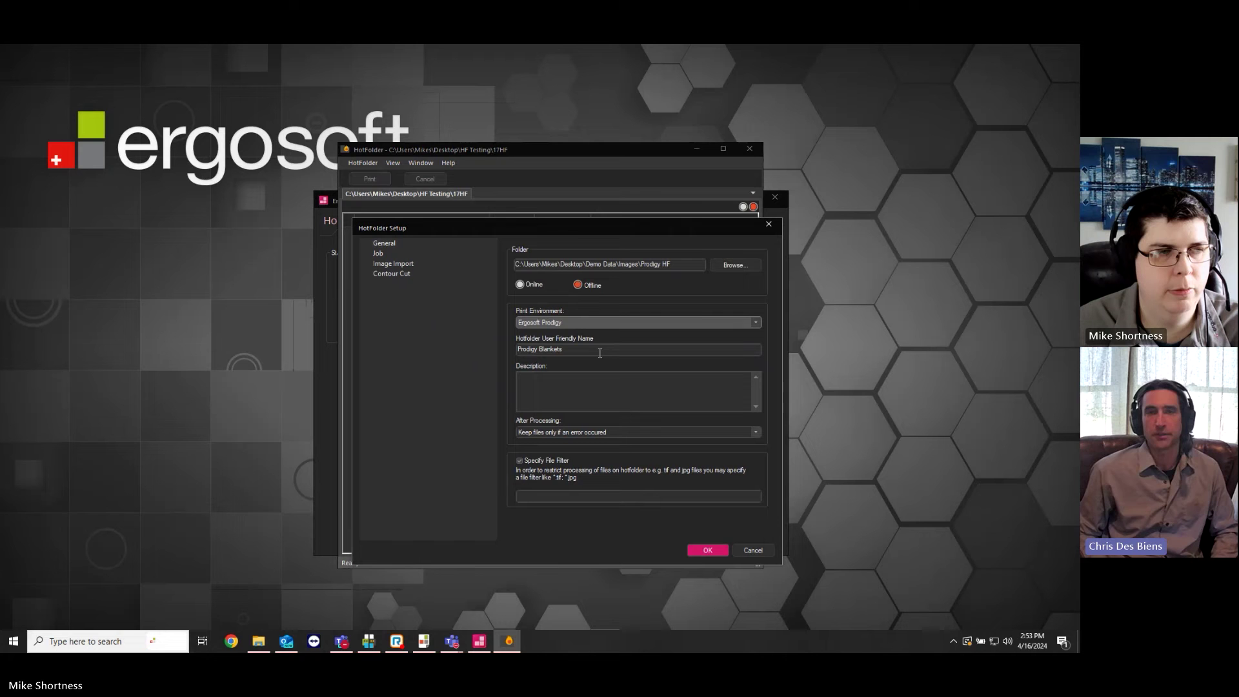
click(578, 386)
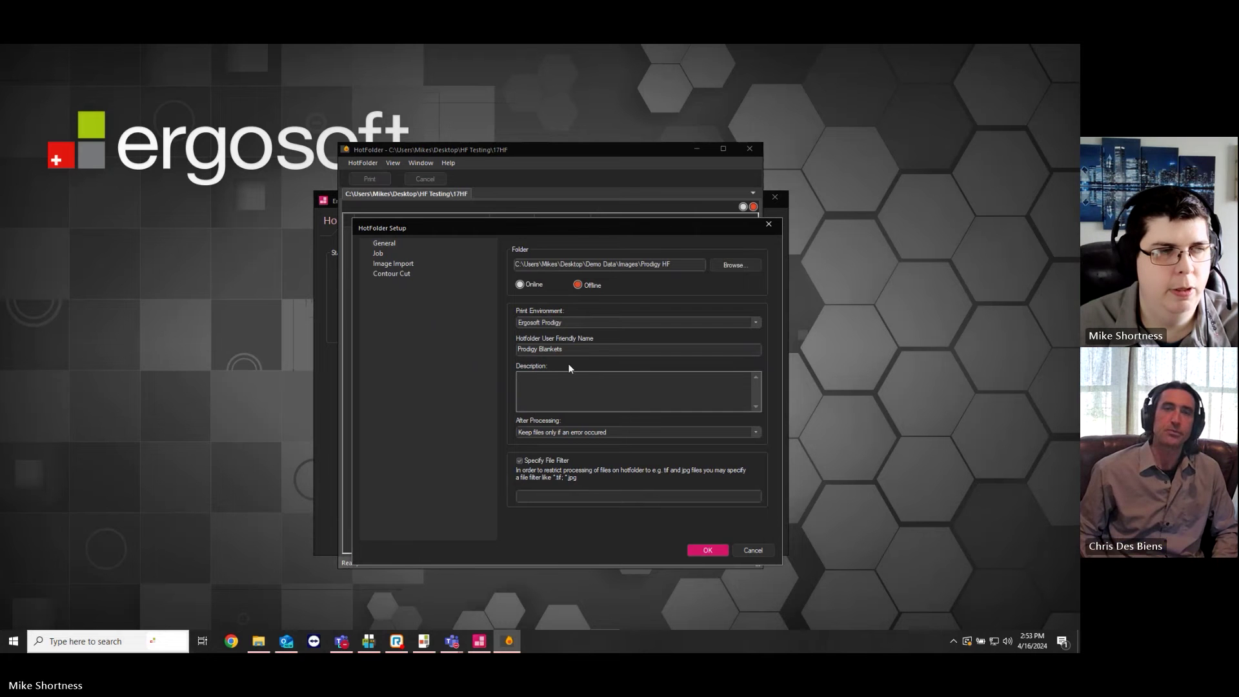
click(616, 323)
click(627, 322)
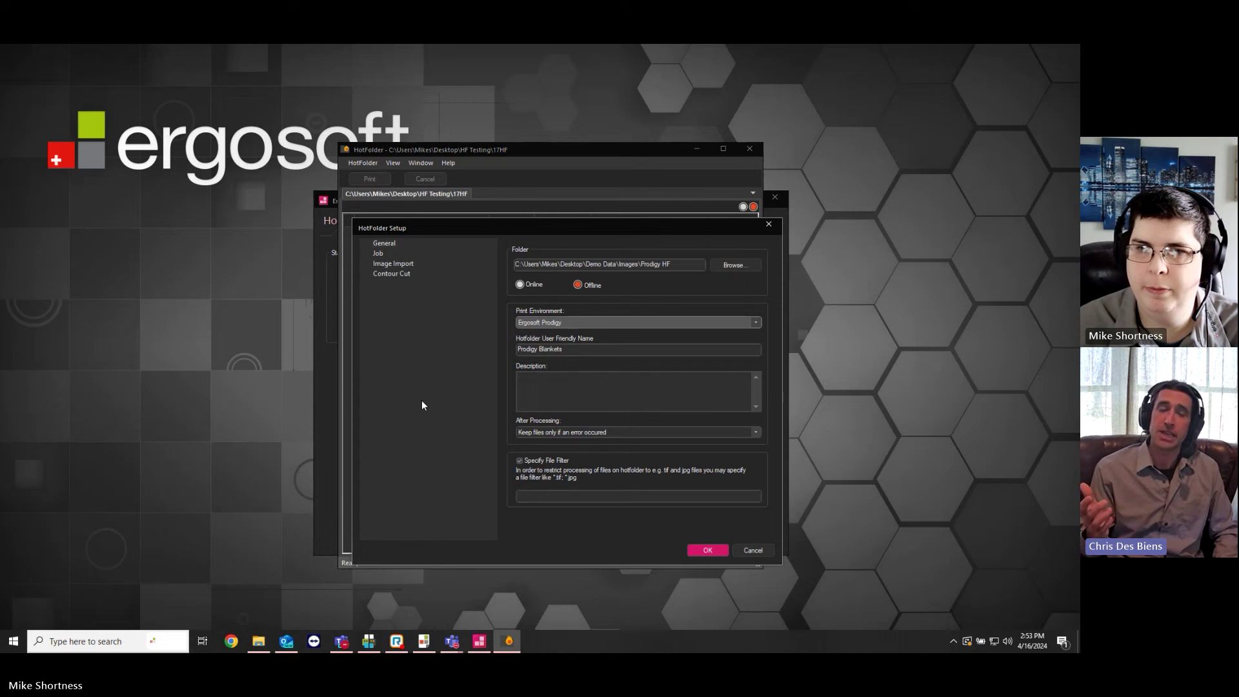
click(548, 382)
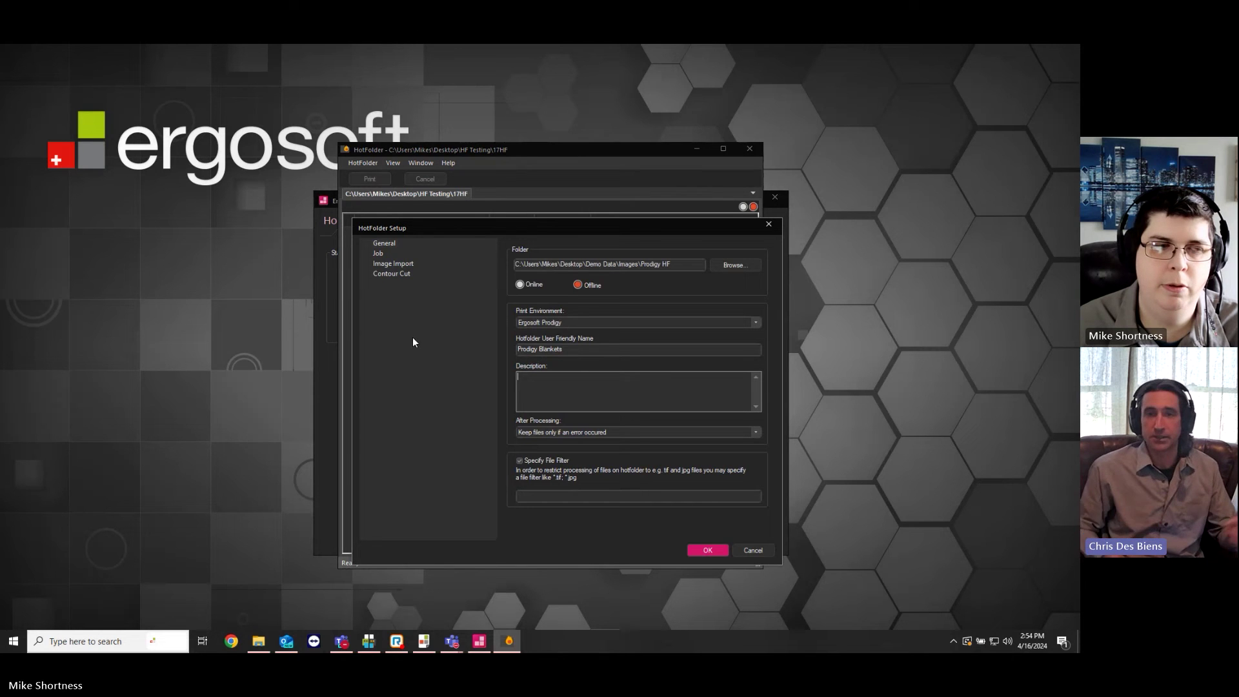
click(632, 432)
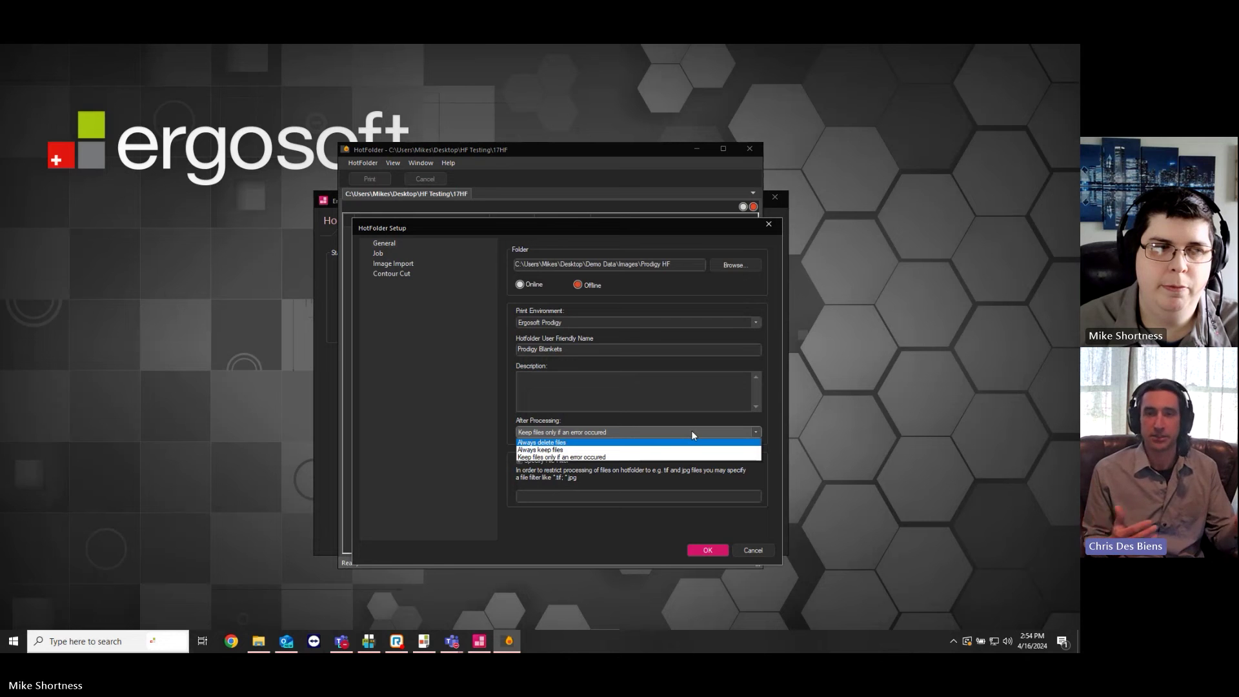
click(629, 458)
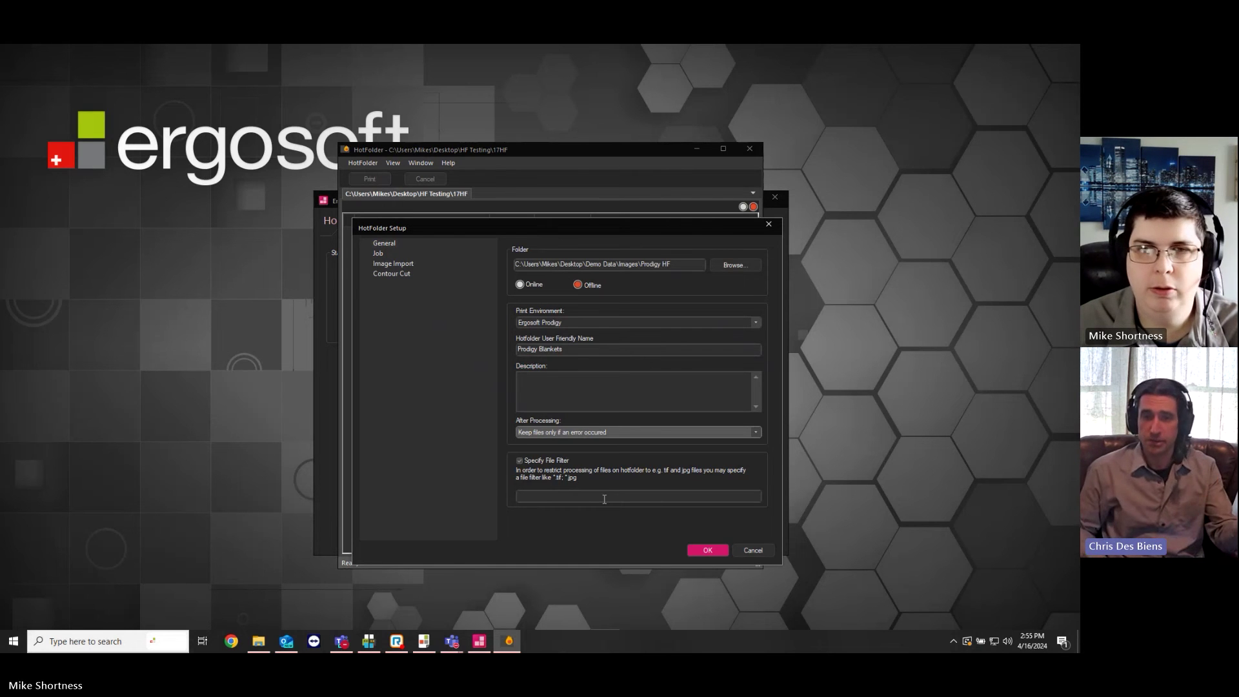
click(581, 499)
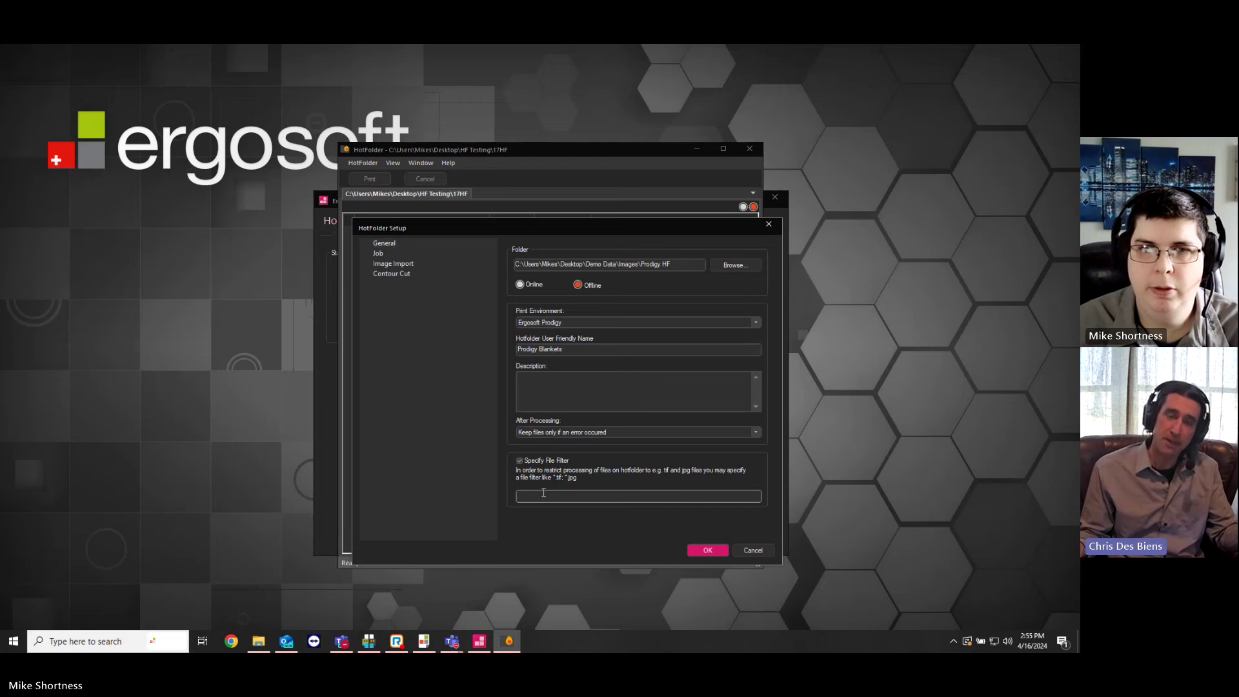
click(519, 460)
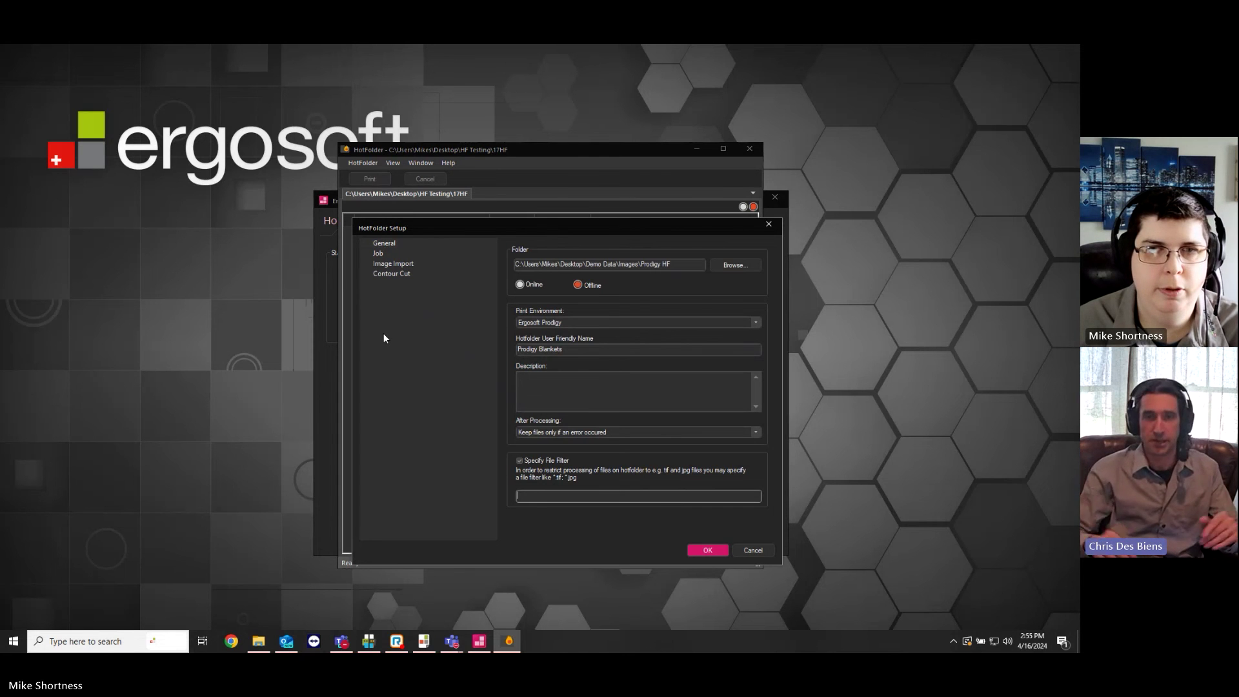
On the Job page, keep the media size at +Maximum+ (64.00" width) and confirm
click(378, 254)
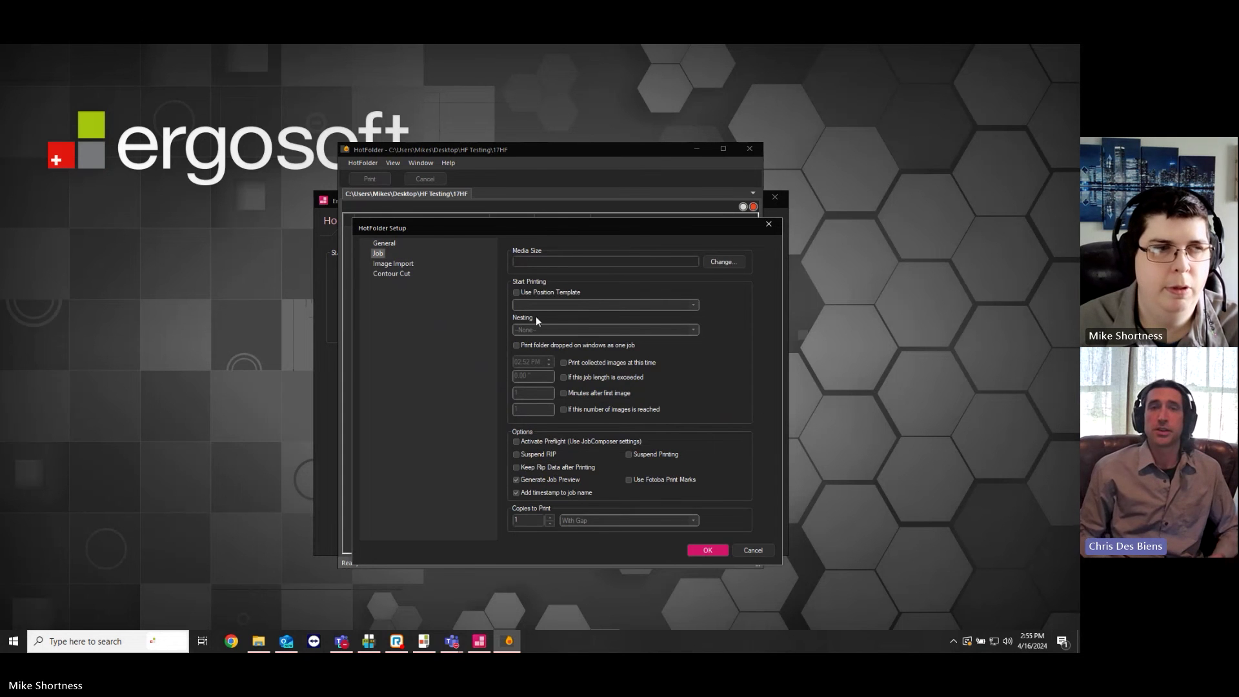
click(724, 262)
click(575, 273)
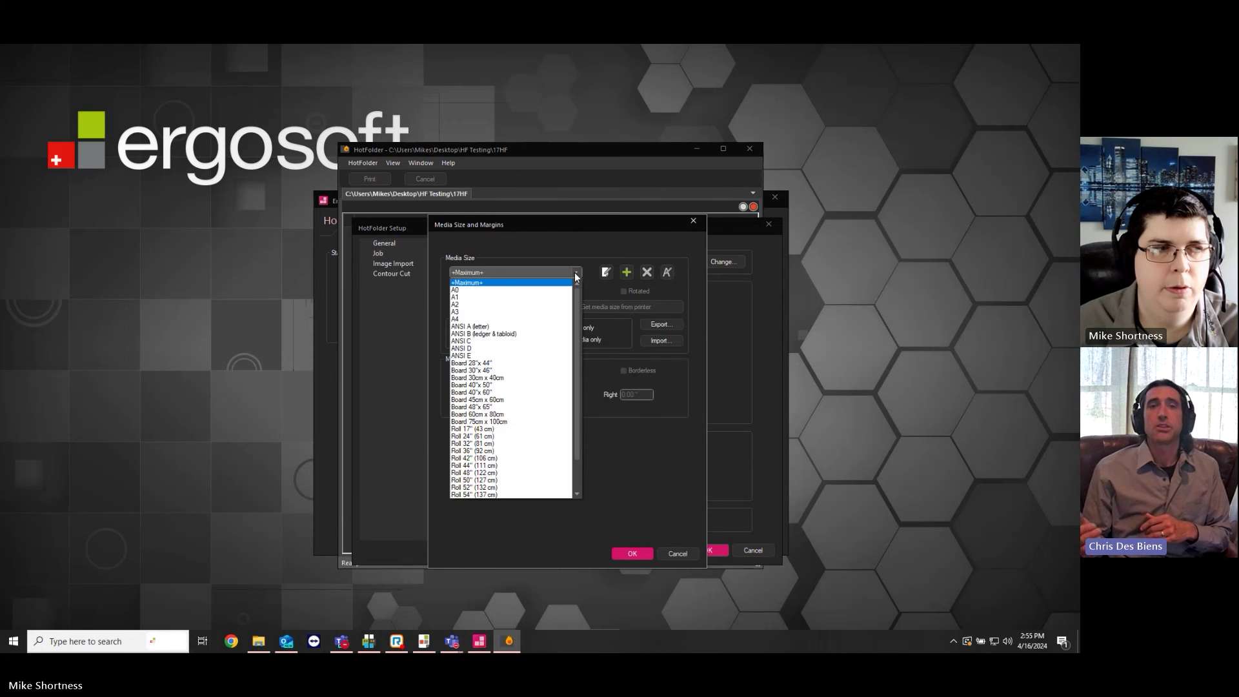
click(575, 277)
key(Tab)
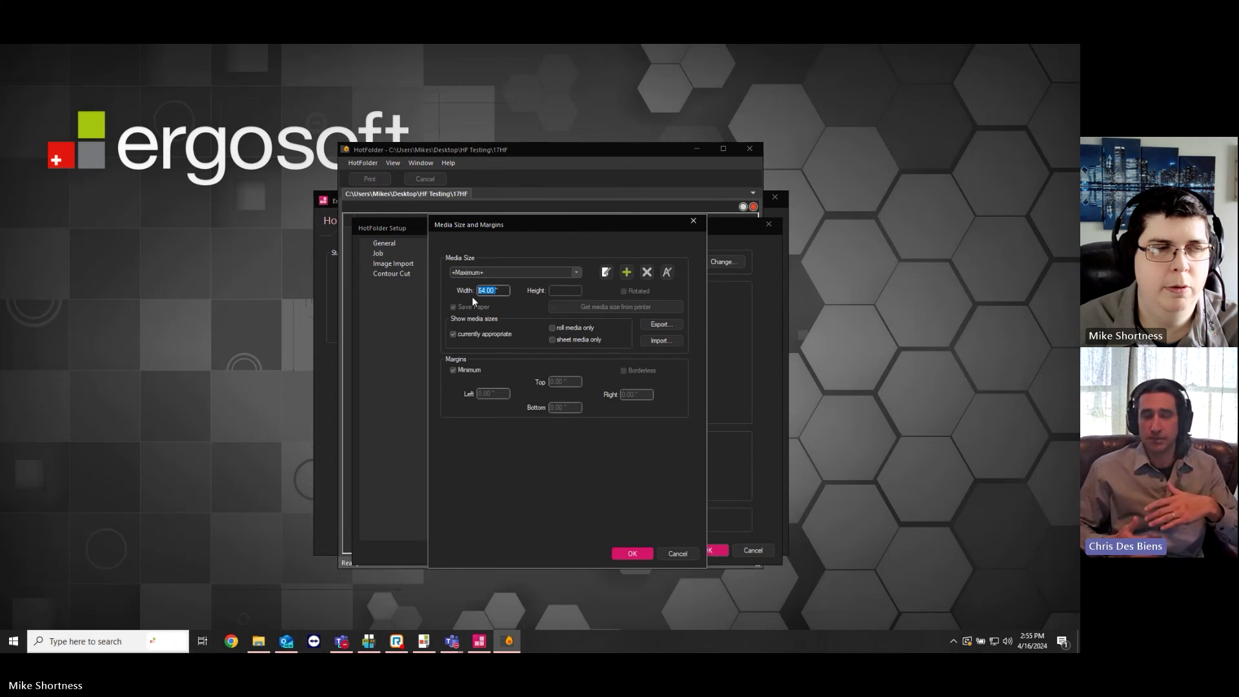
click(540, 274)
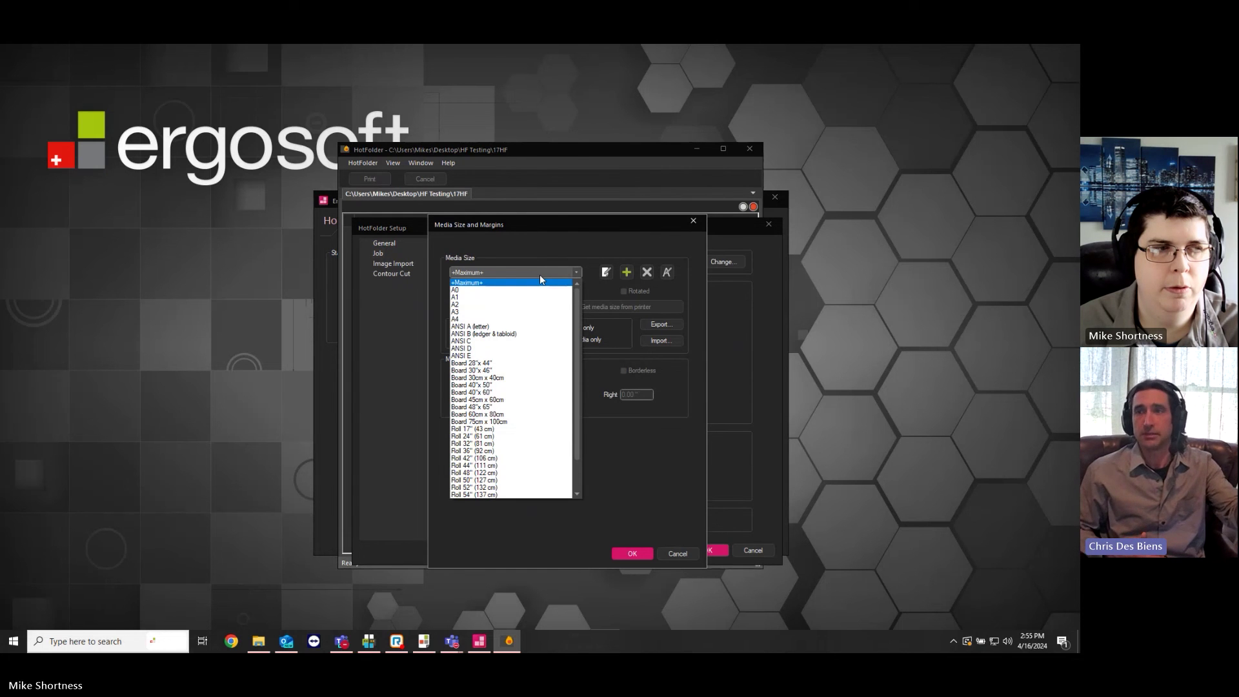
click(541, 271)
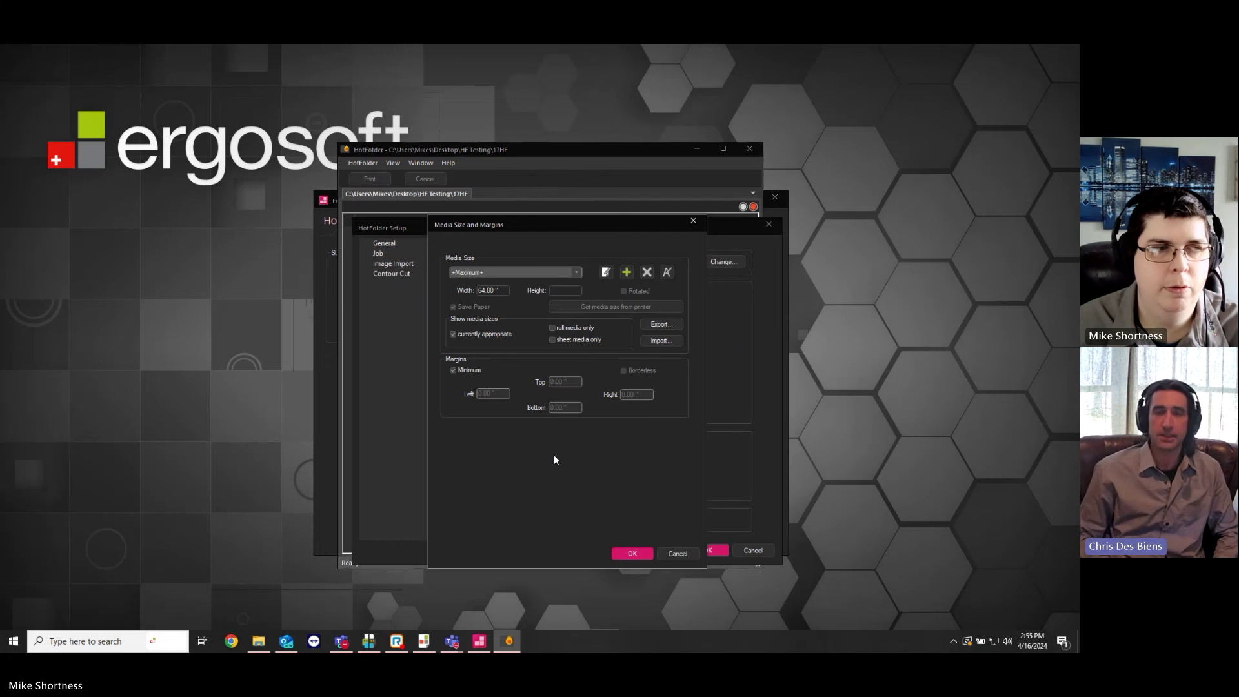
click(630, 555)
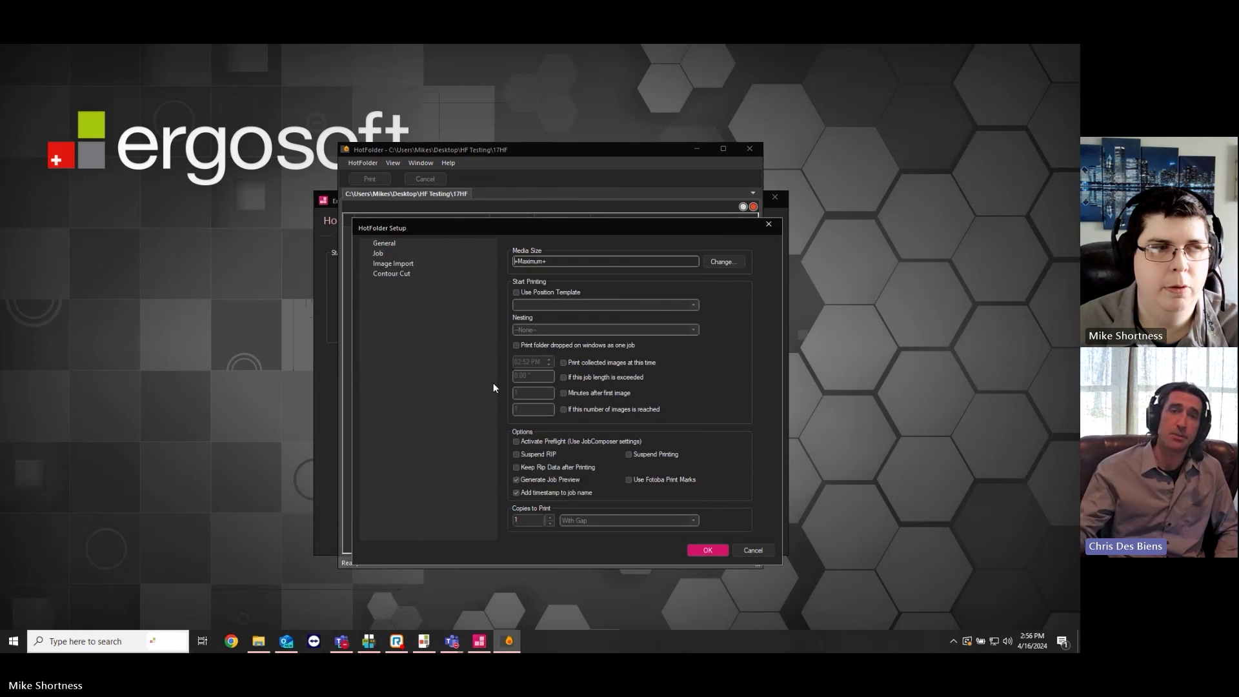
click(516, 293)
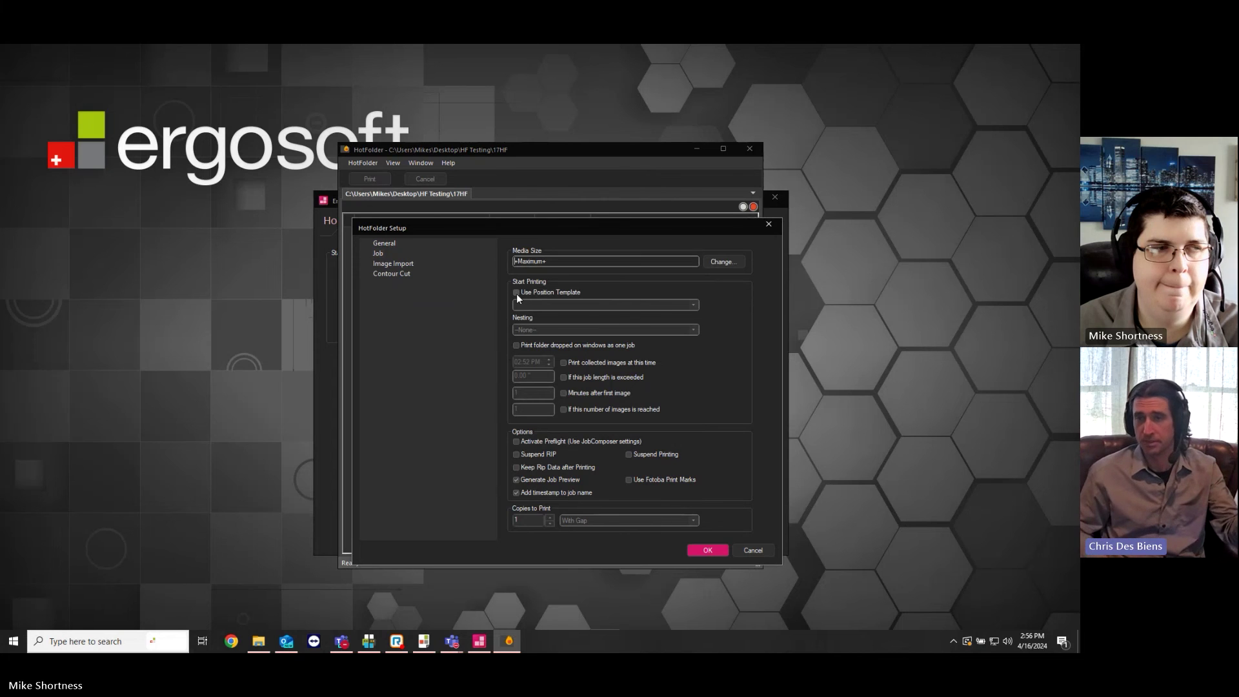
click(558, 306)
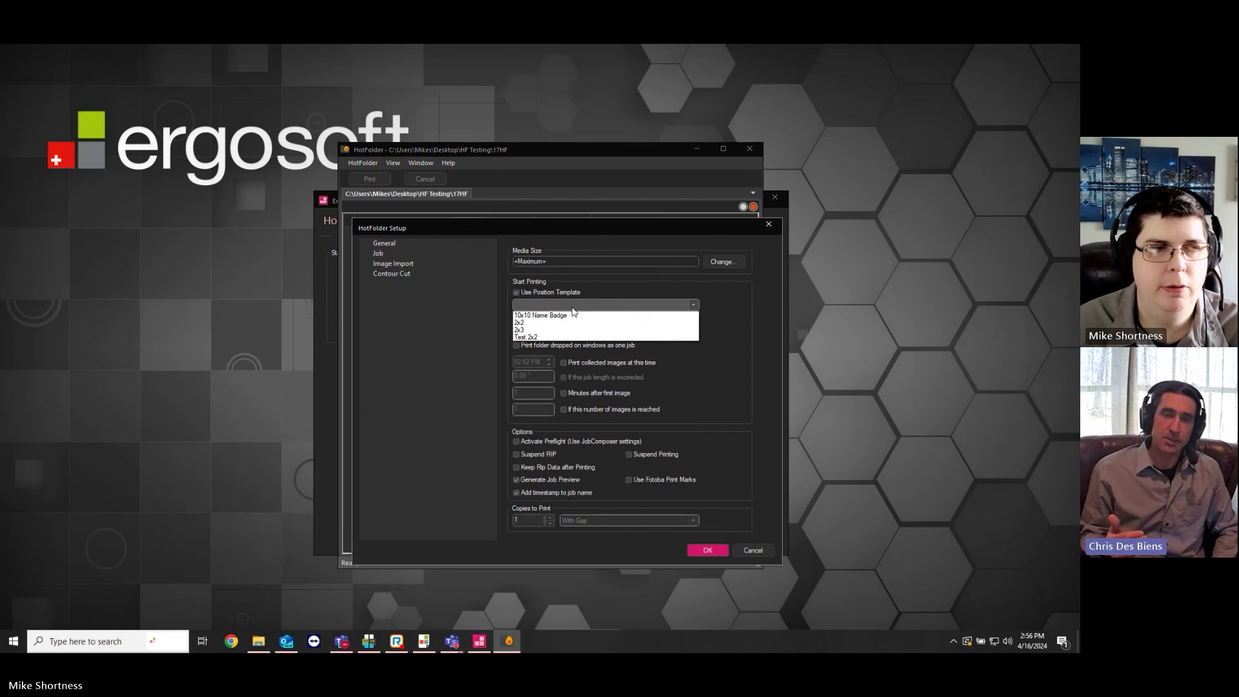
click(572, 307)
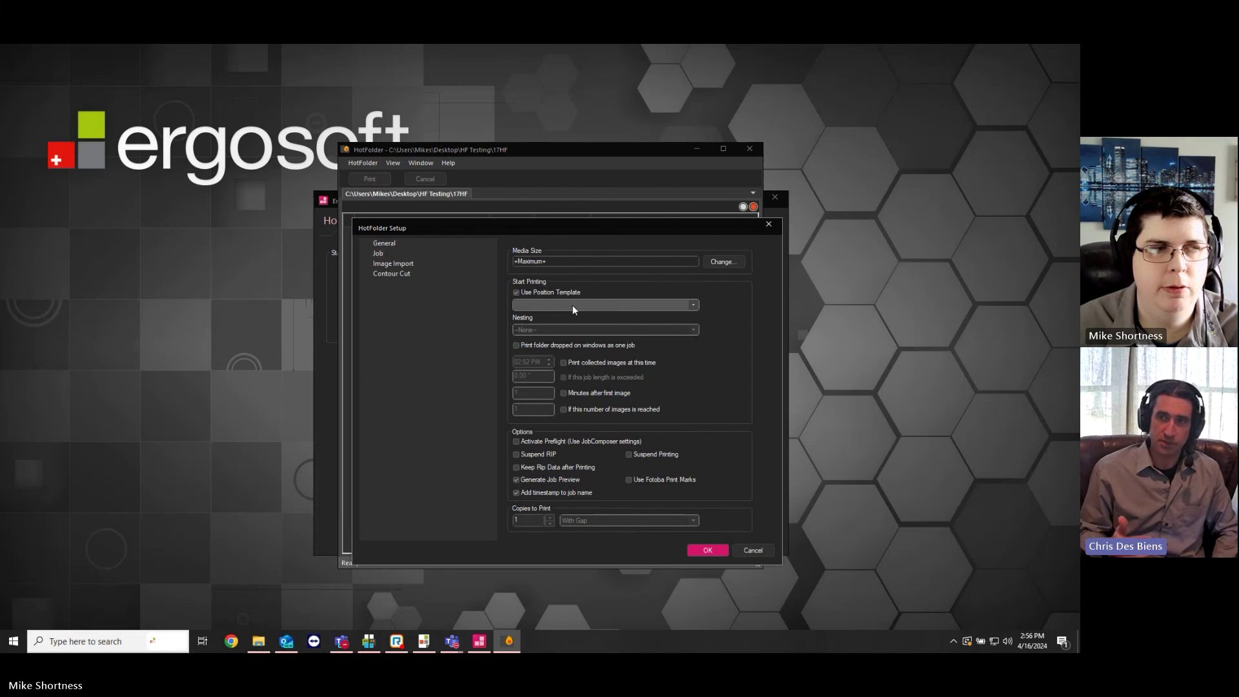
click(517, 293)
click(563, 362)
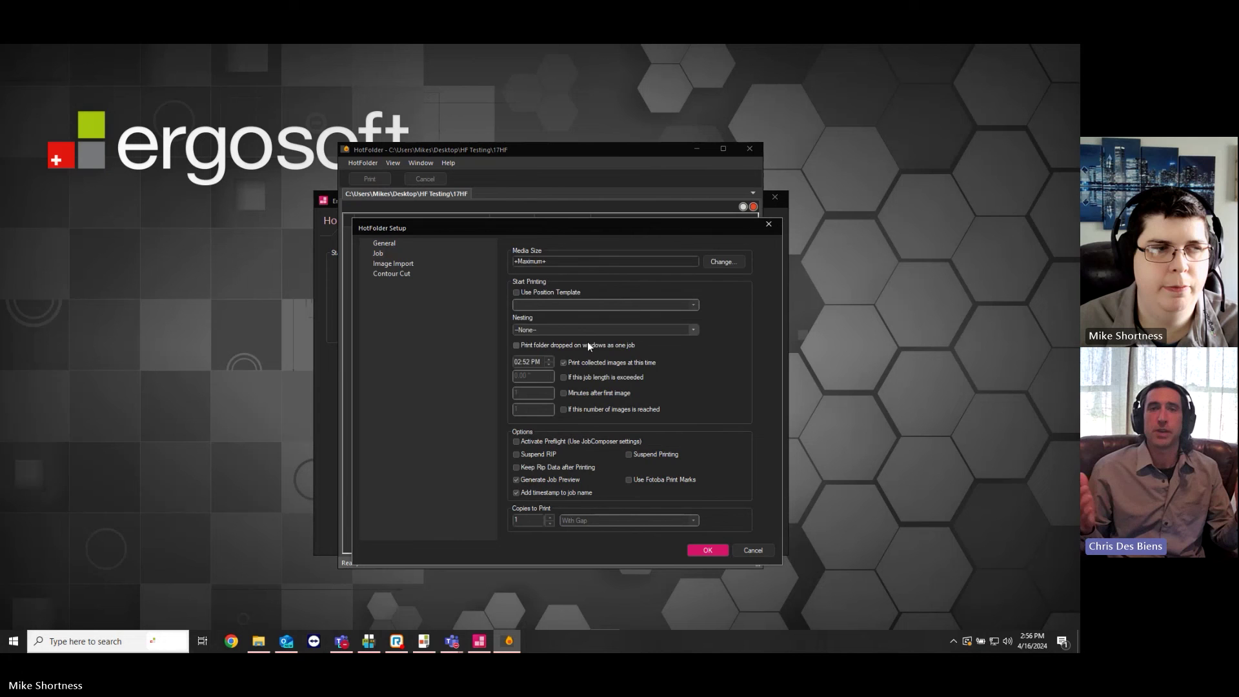
click(591, 330)
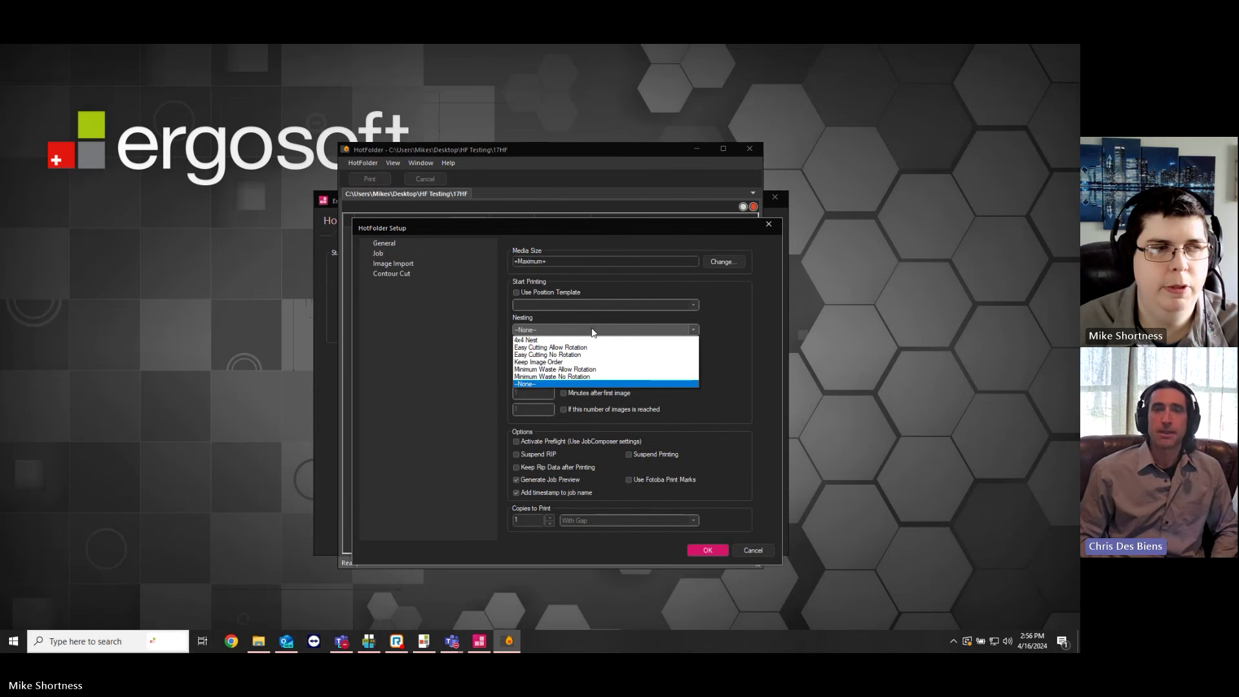
click(594, 330)
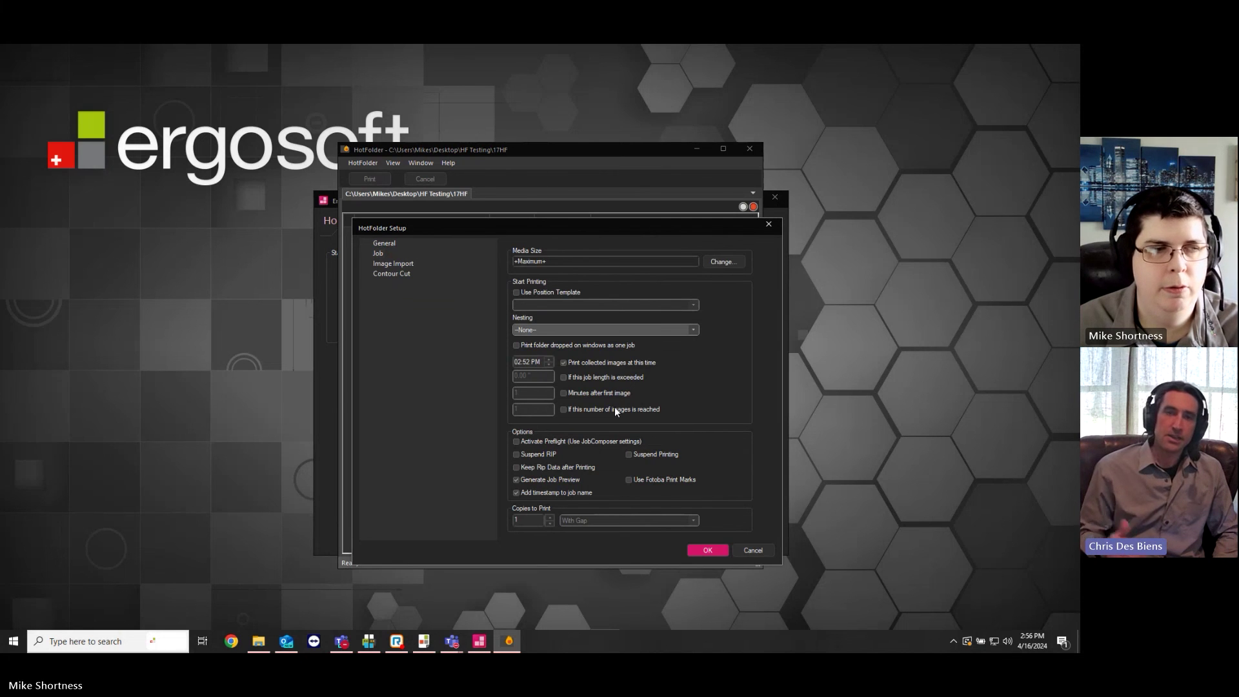
click(563, 362)
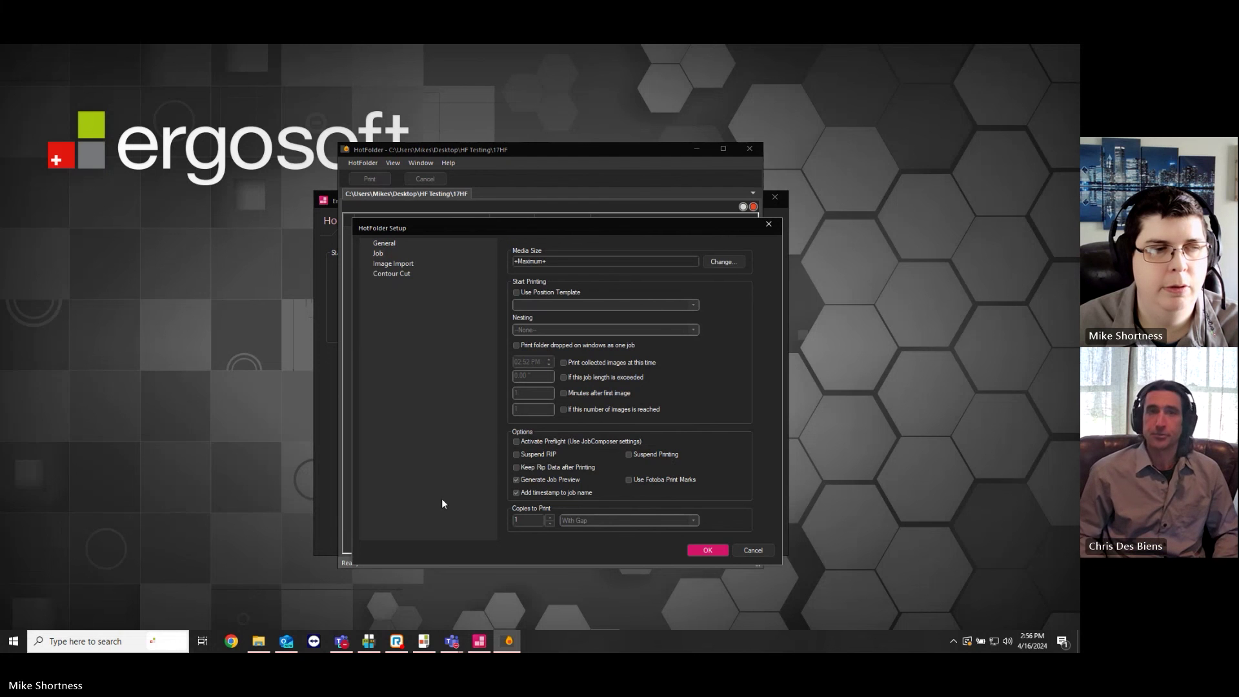
Leave the Image Import preset empty, then move to the Contour Cut settings
click(389, 265)
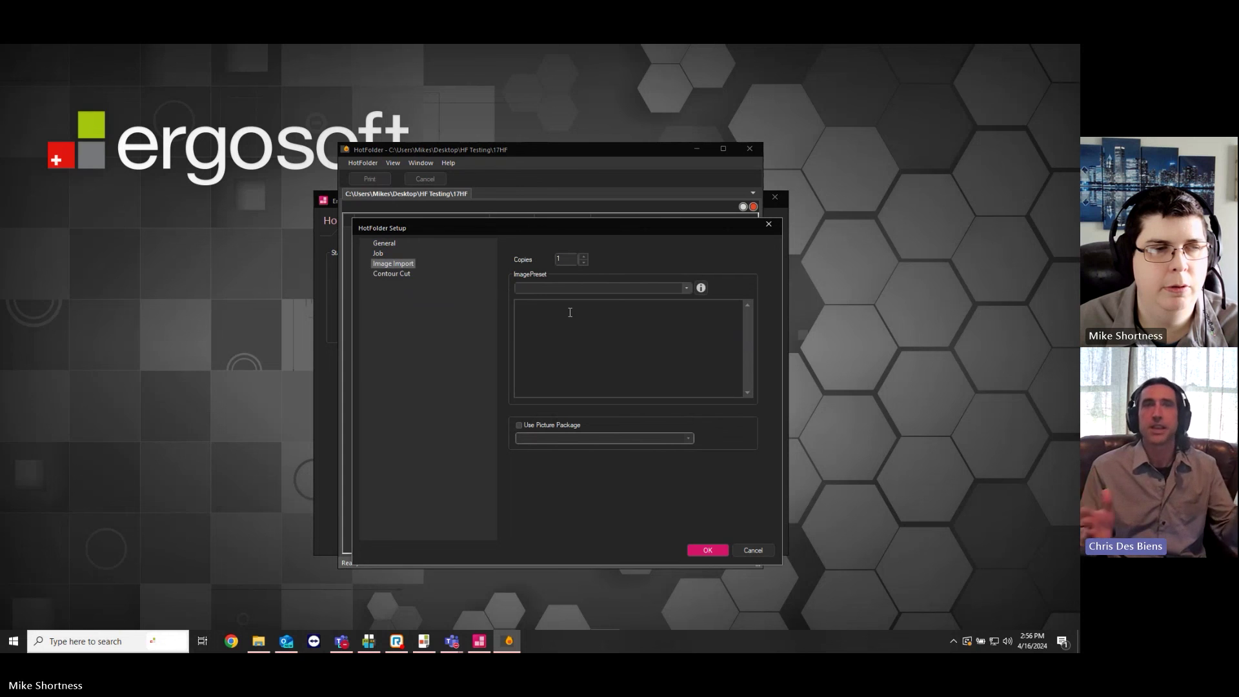
click(686, 288)
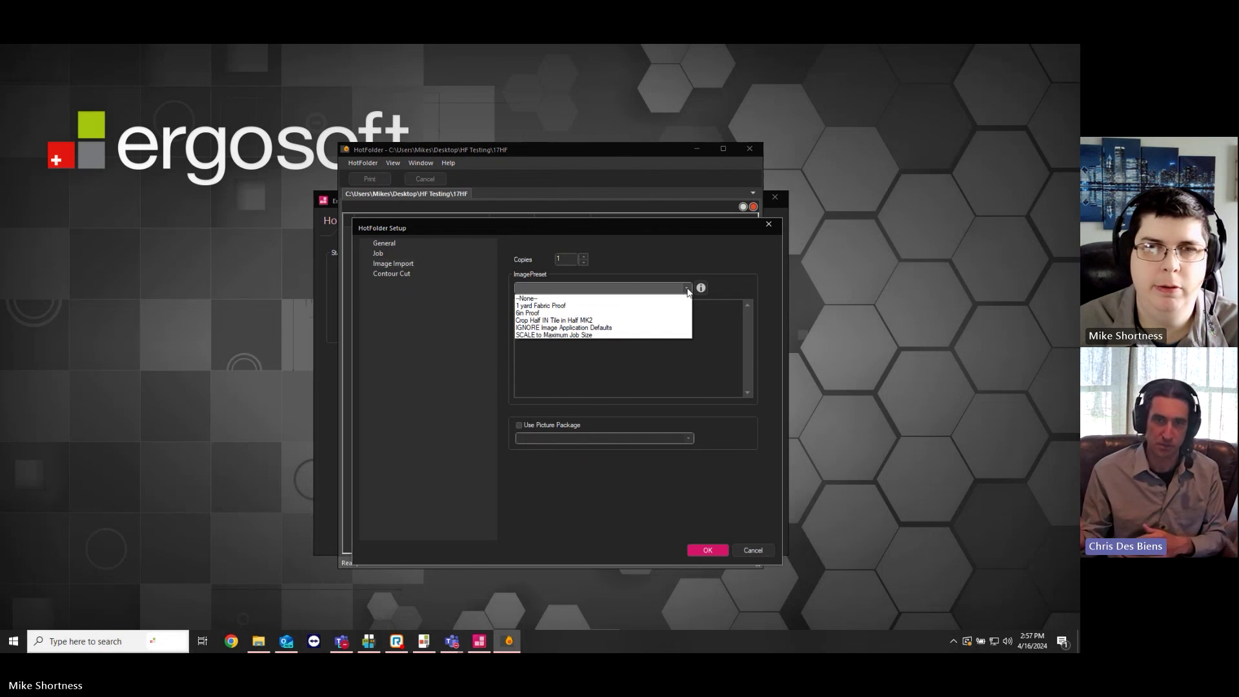
click(687, 291)
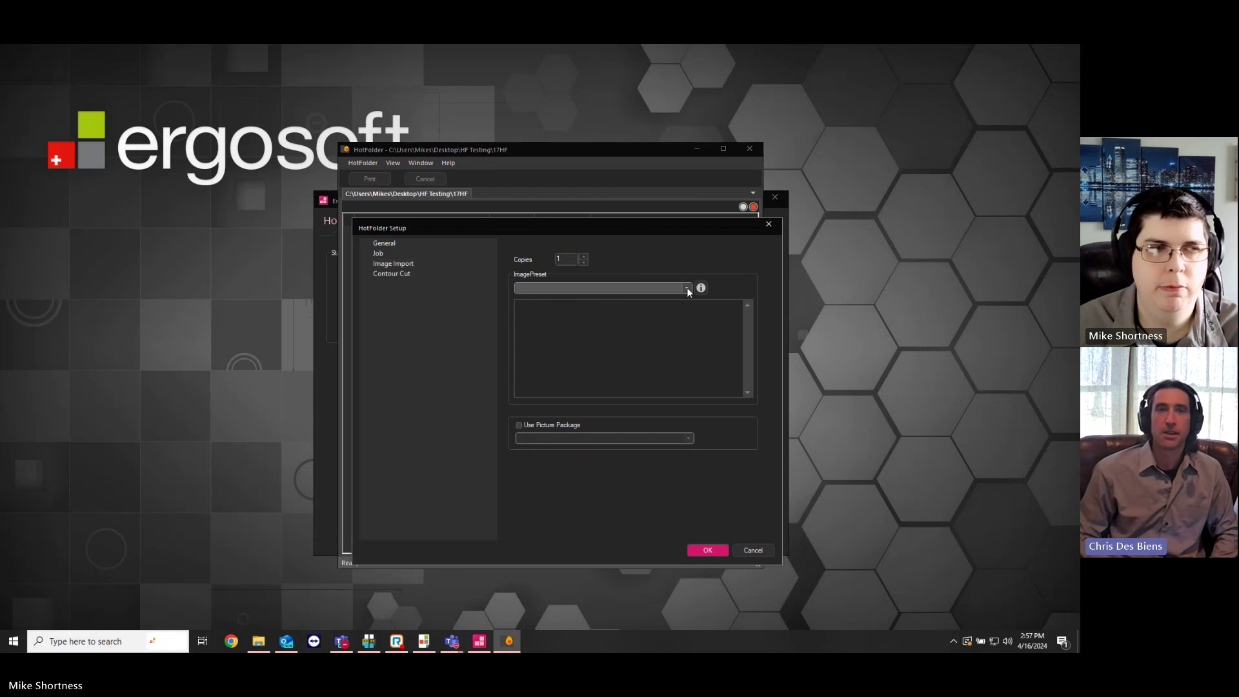
click(590, 341)
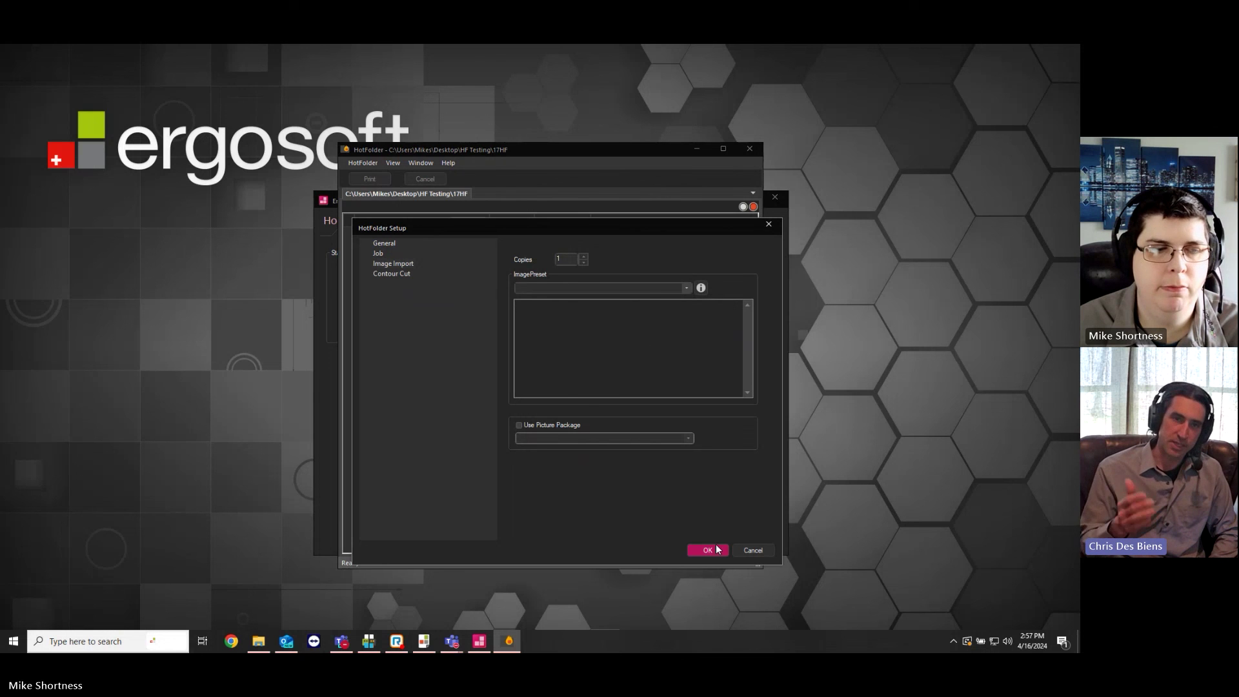
click(567, 288)
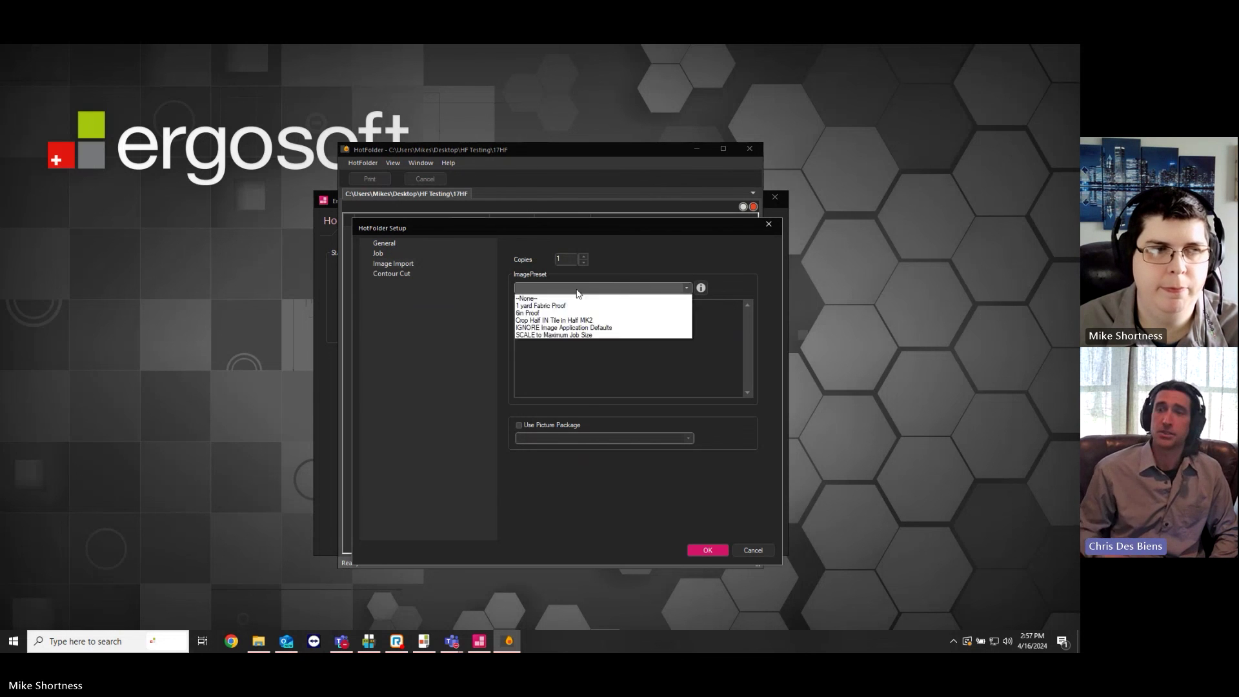
click(568, 289)
click(382, 279)
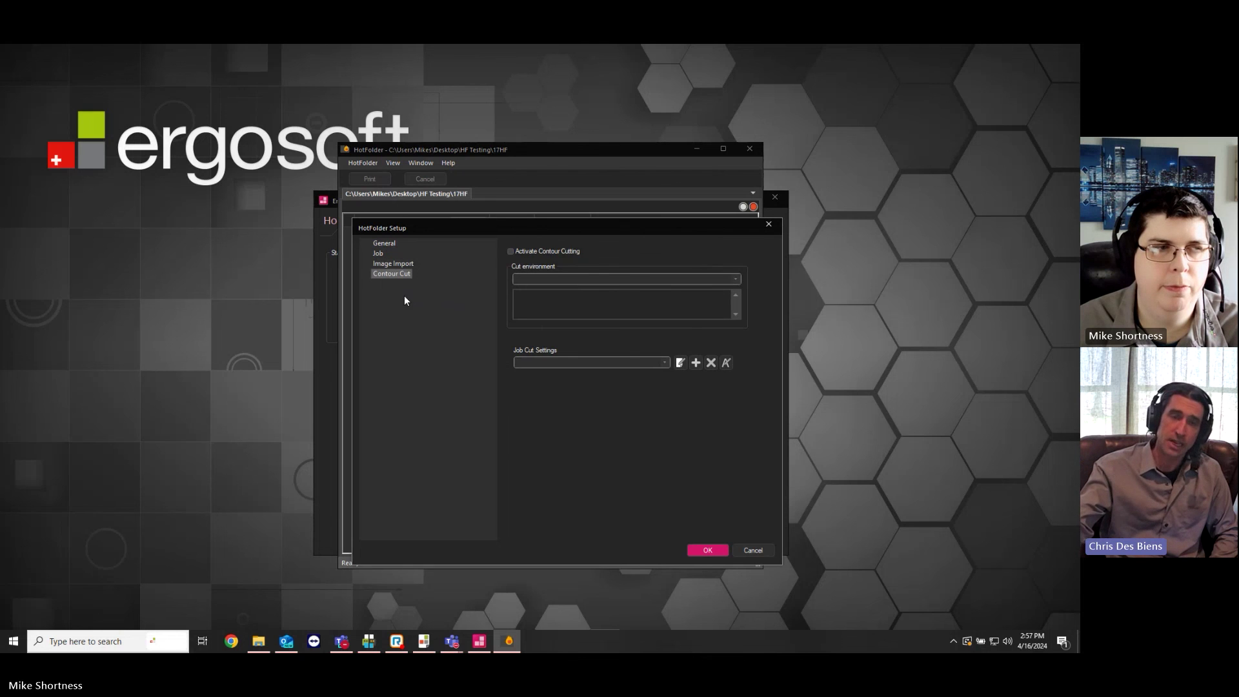
click(510, 251)
click(572, 279)
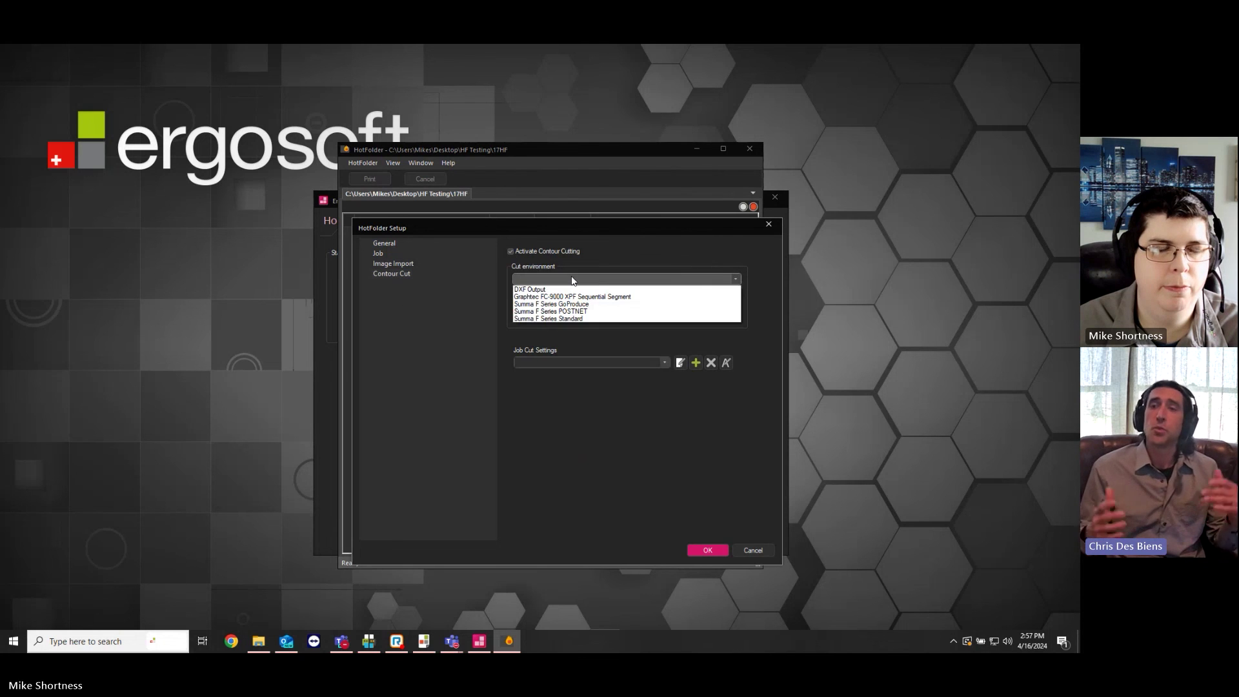
click(606, 283)
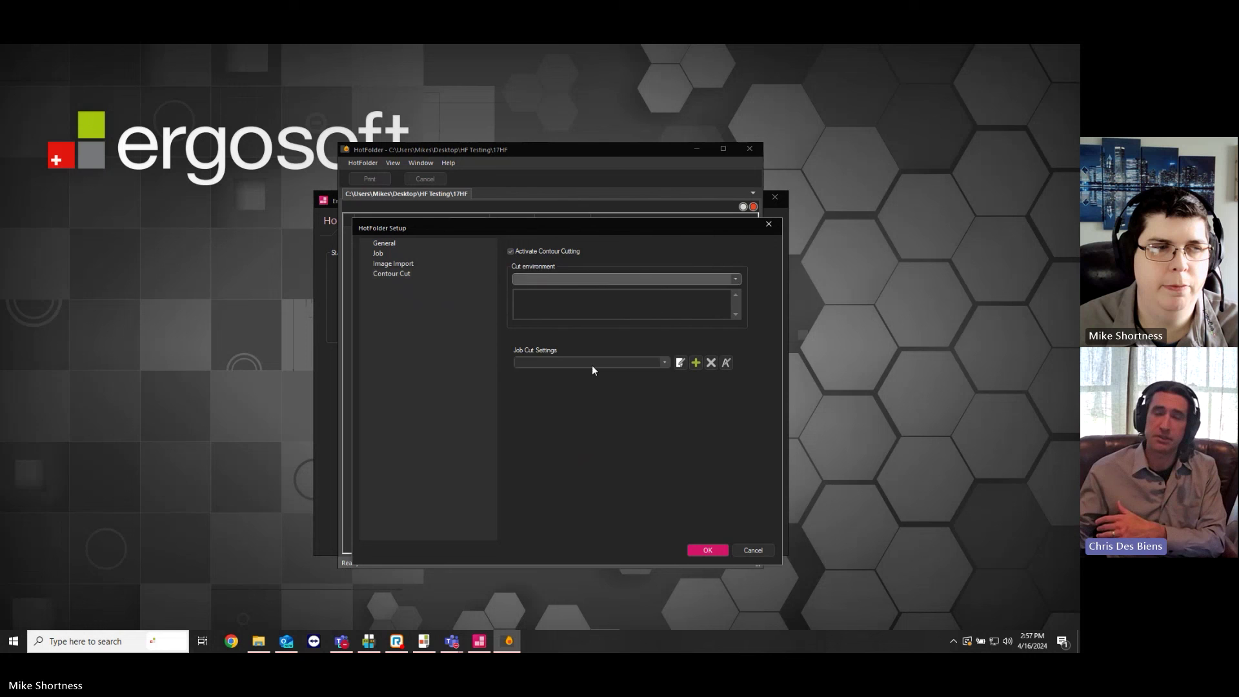
click(630, 283)
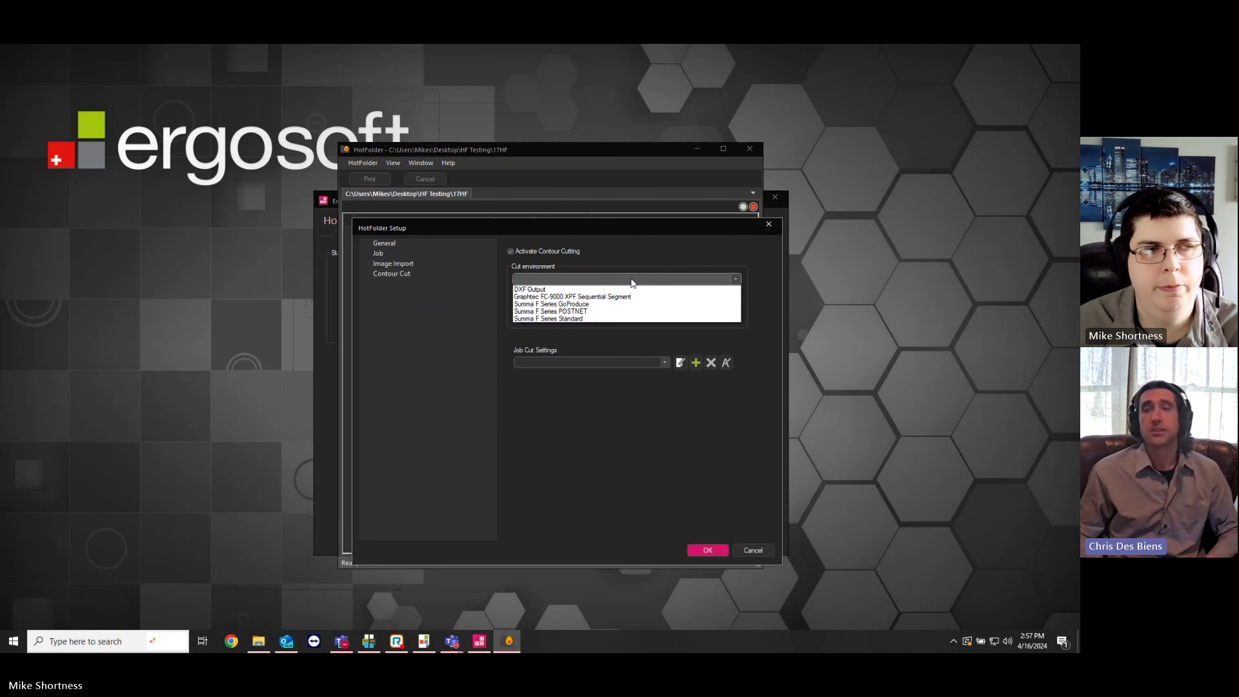
click(609, 279)
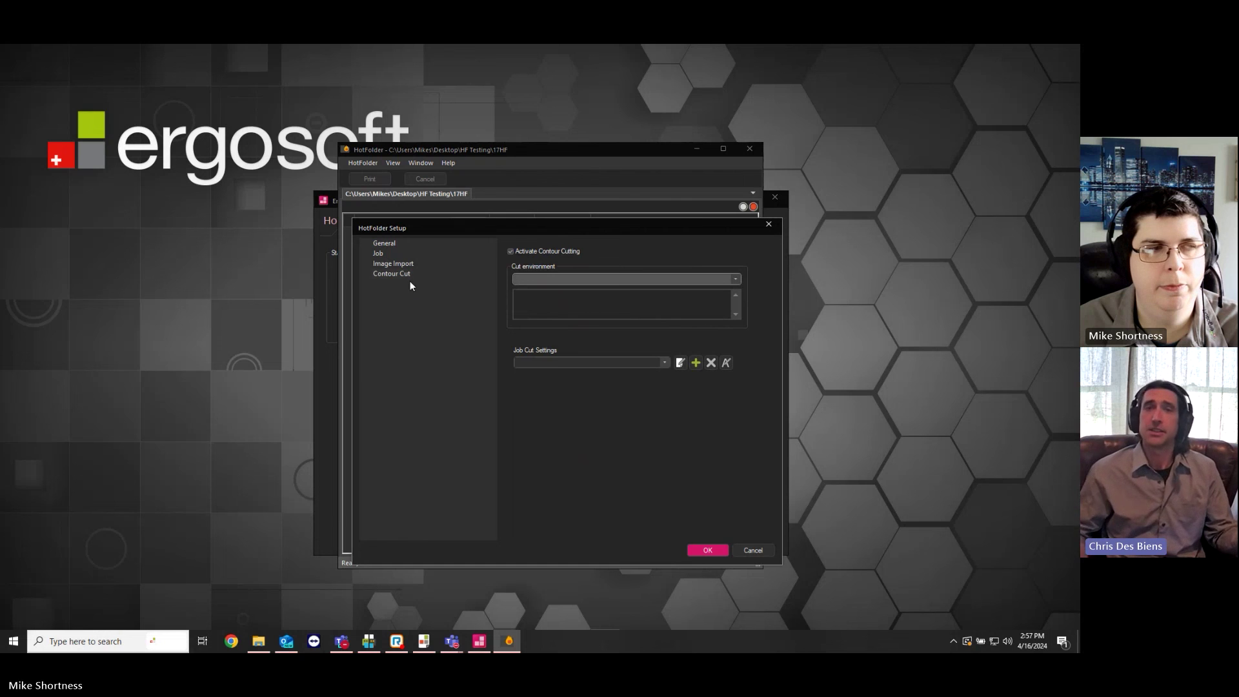
click(510, 251)
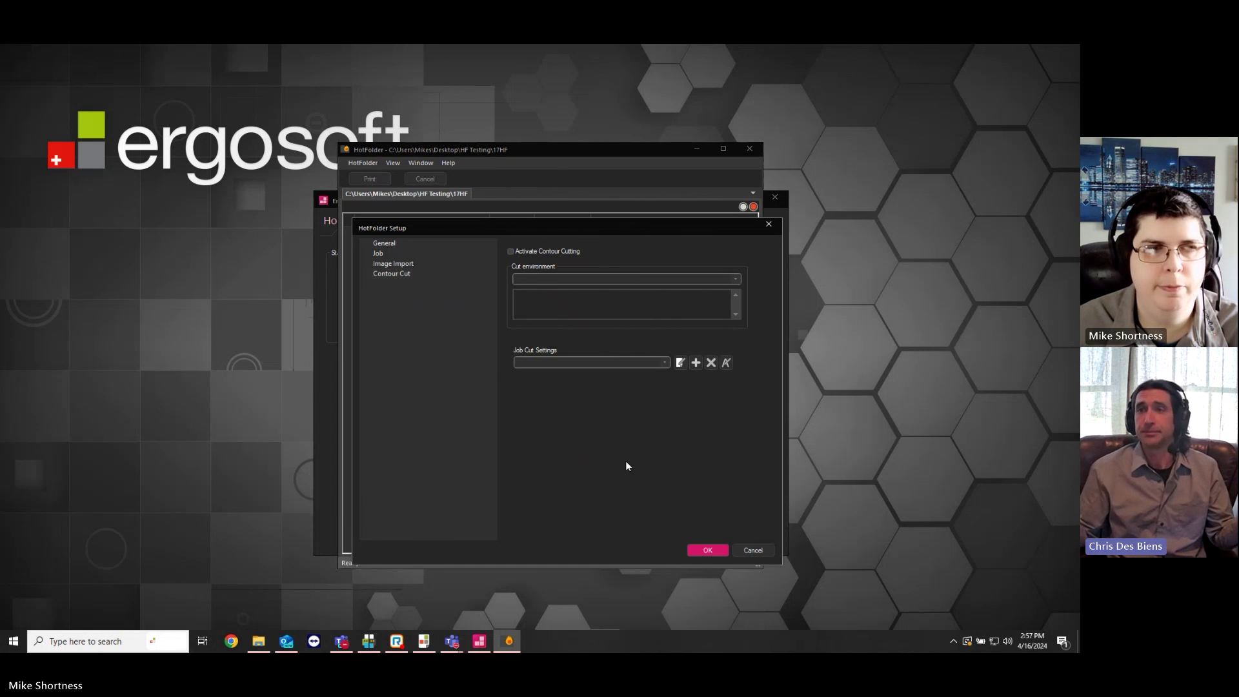
Save the setup and accept the warning so the Prodigy Blankets tab appears beside 17HF
click(700, 551)
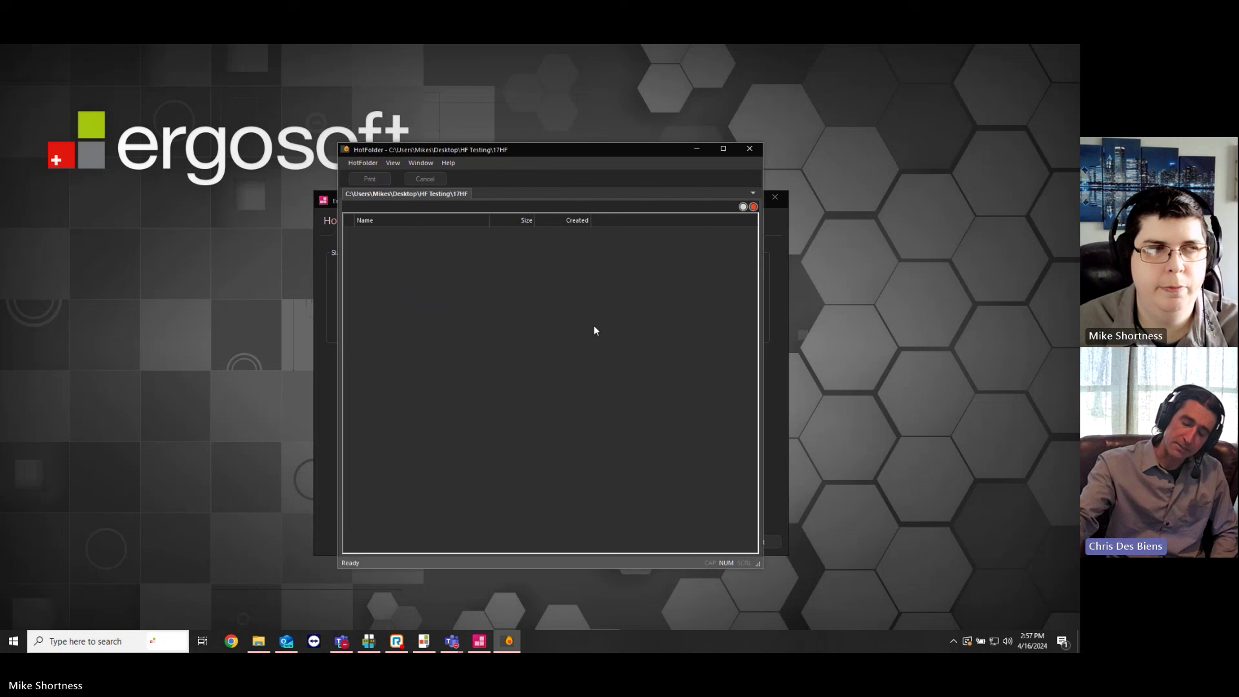
click(702, 387)
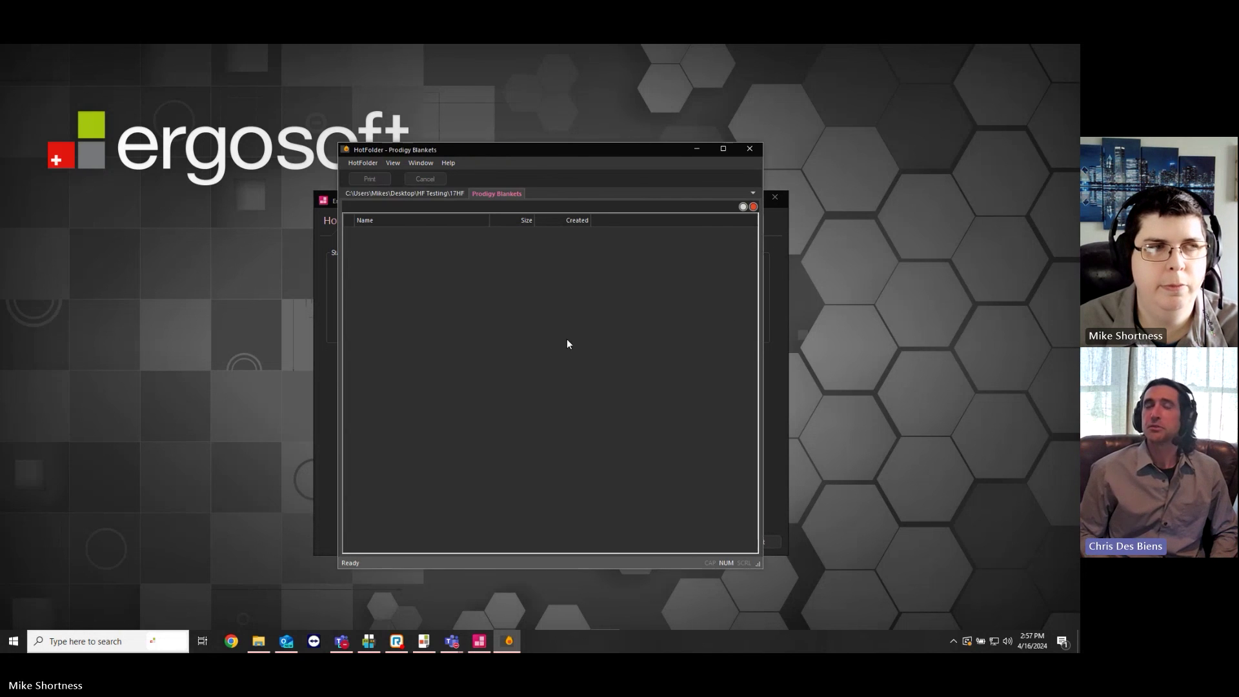